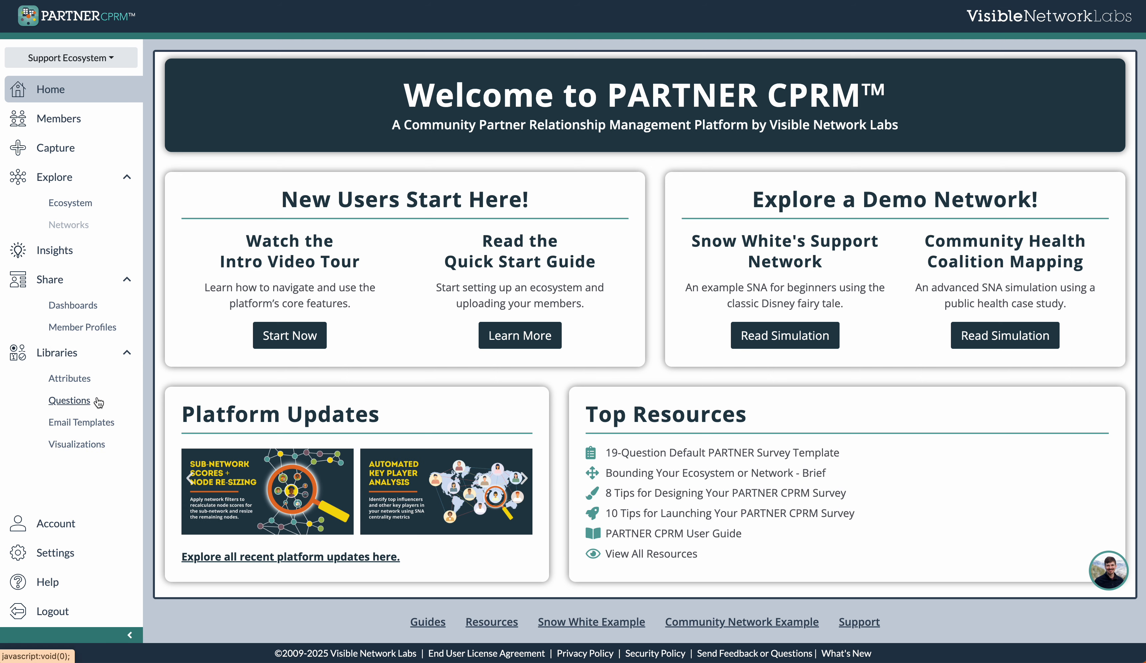
Step: Open the Questions library and start adding a new question
{"action": "left_click", "coordinate": [82, 403]}
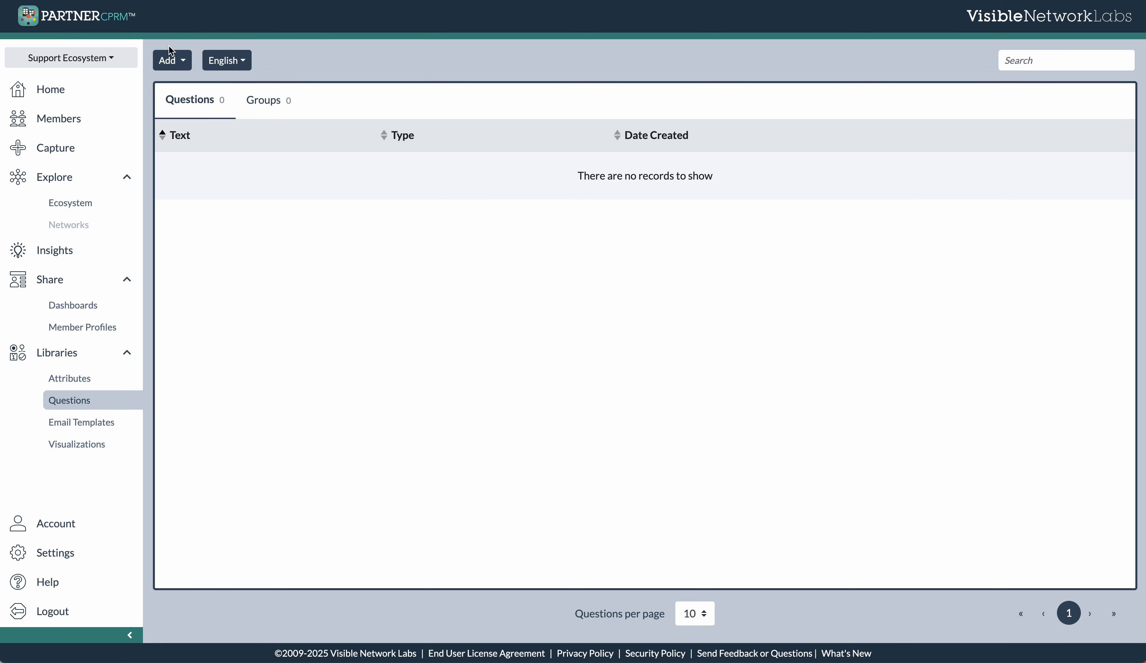
{"action": "left_click", "coordinate": [184, 64]}
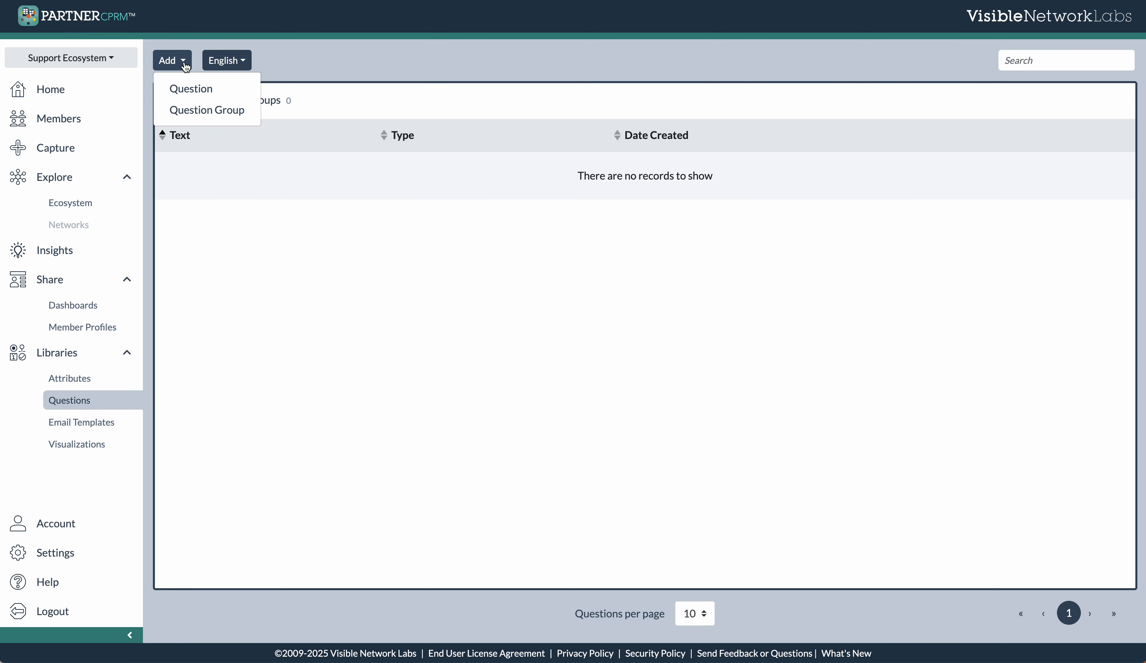
{"action": "left_click", "coordinate": [241, 96]}
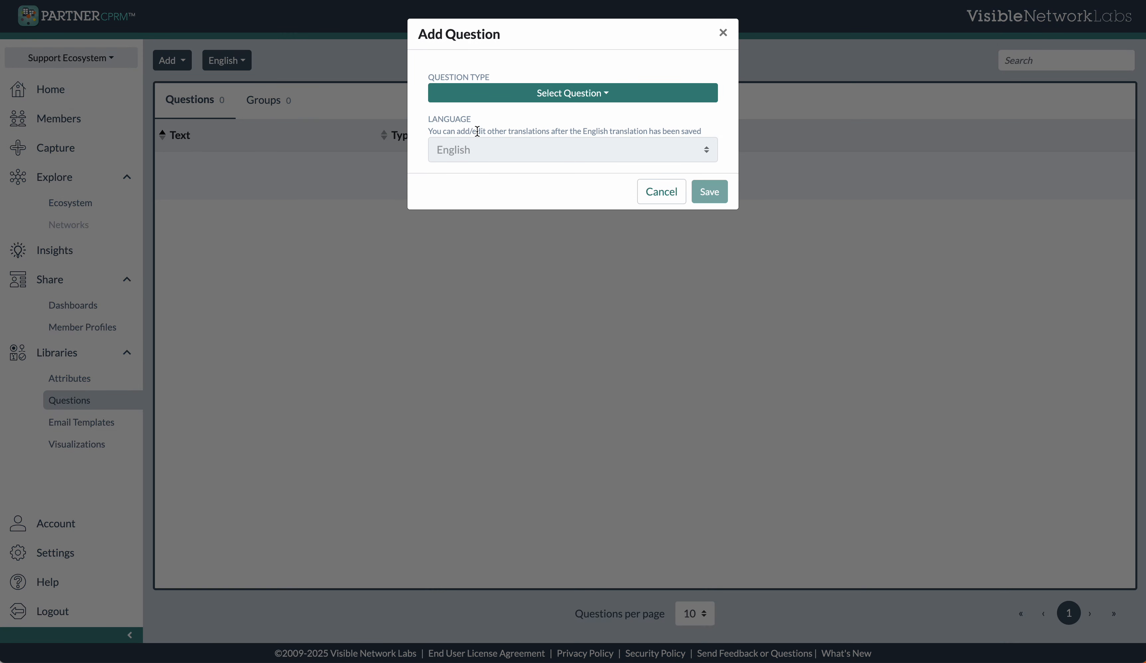
Step: Set the question type to PARTNER-provided Relational and look through its value, trust and other question templates
{"action": "left_click", "coordinate": [602, 97]}
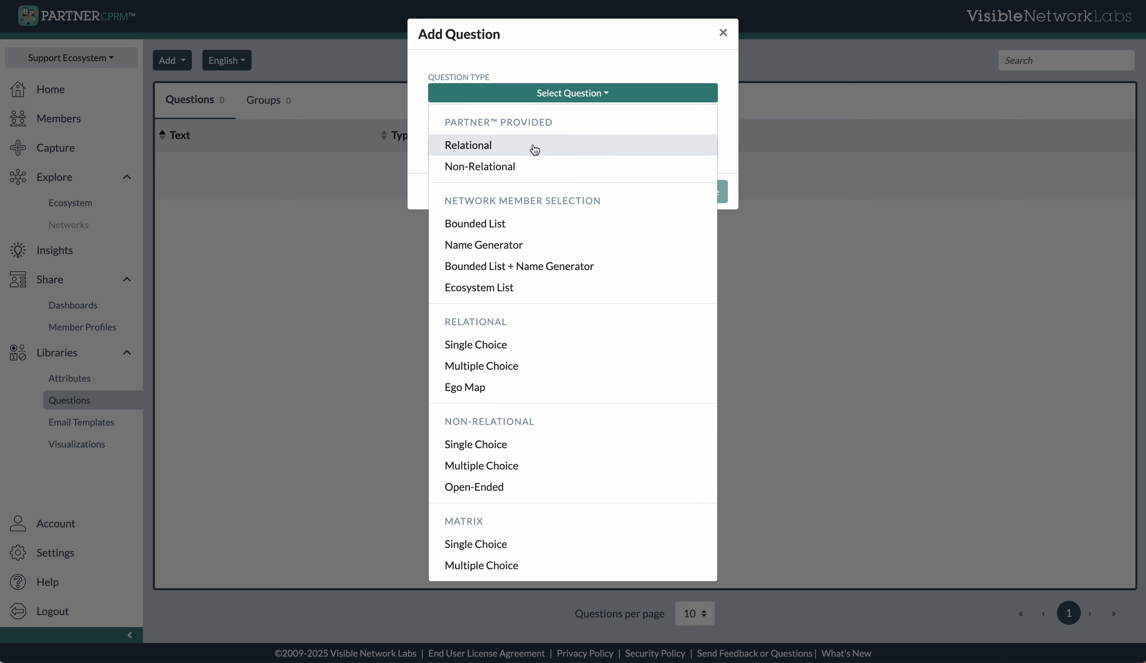
{"action": "left_click", "coordinate": [488, 153]}
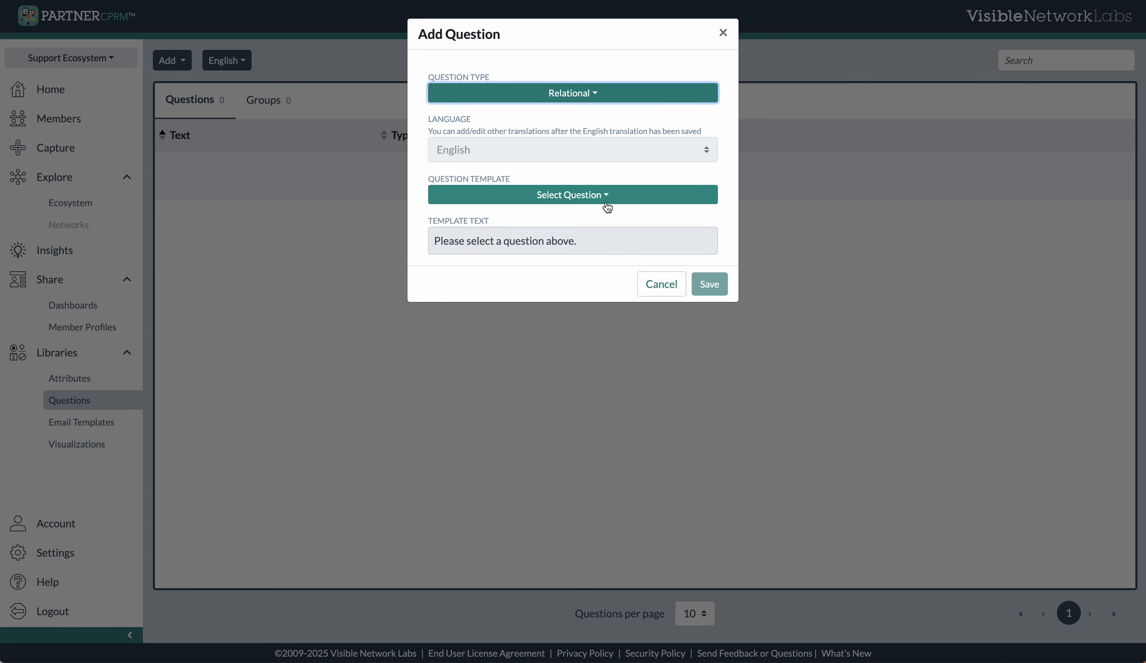
{"action": "left_click", "coordinate": [606, 204]}
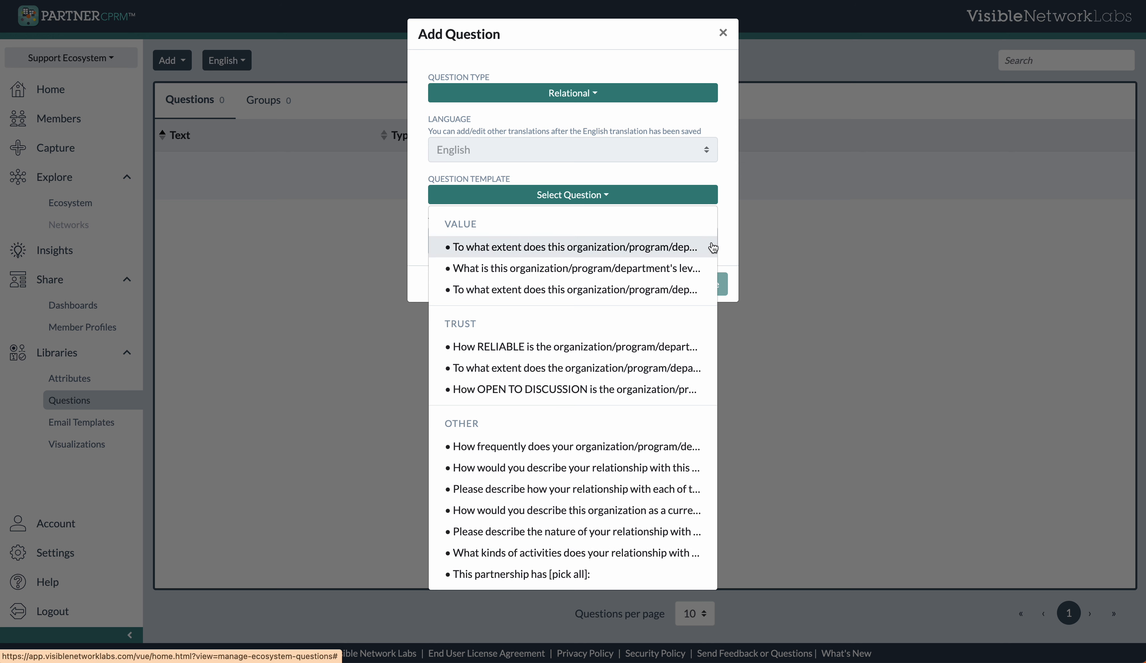
{"action": "left_click", "coordinate": [733, 227]}
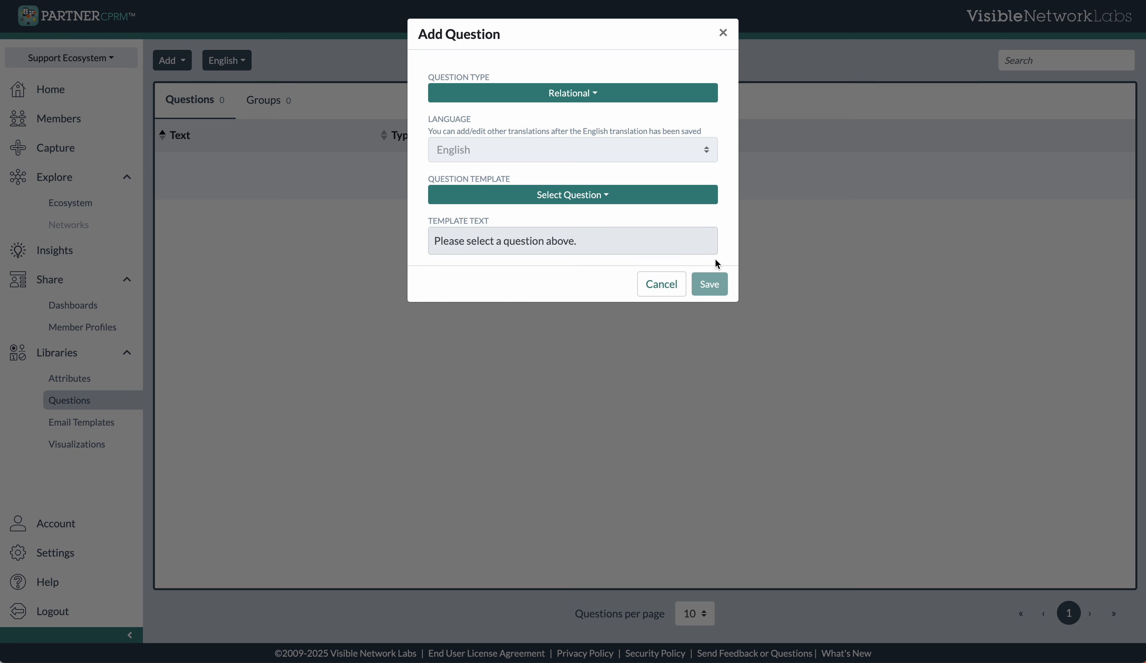
Step: Switch the type to PARTNER-provided Non-Relational, look through its question templates, and discard the new question
{"action": "left_click", "coordinate": [629, 95]}
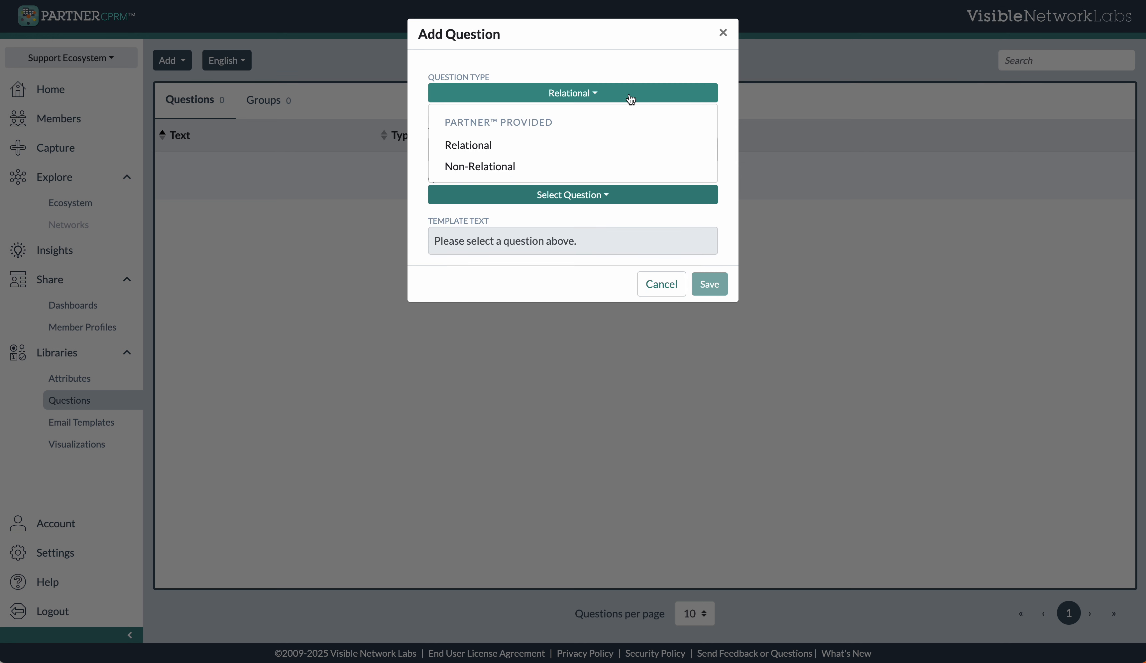
{"action": "left_click", "coordinate": [497, 167]}
{"action": "left_click", "coordinate": [500, 195]}
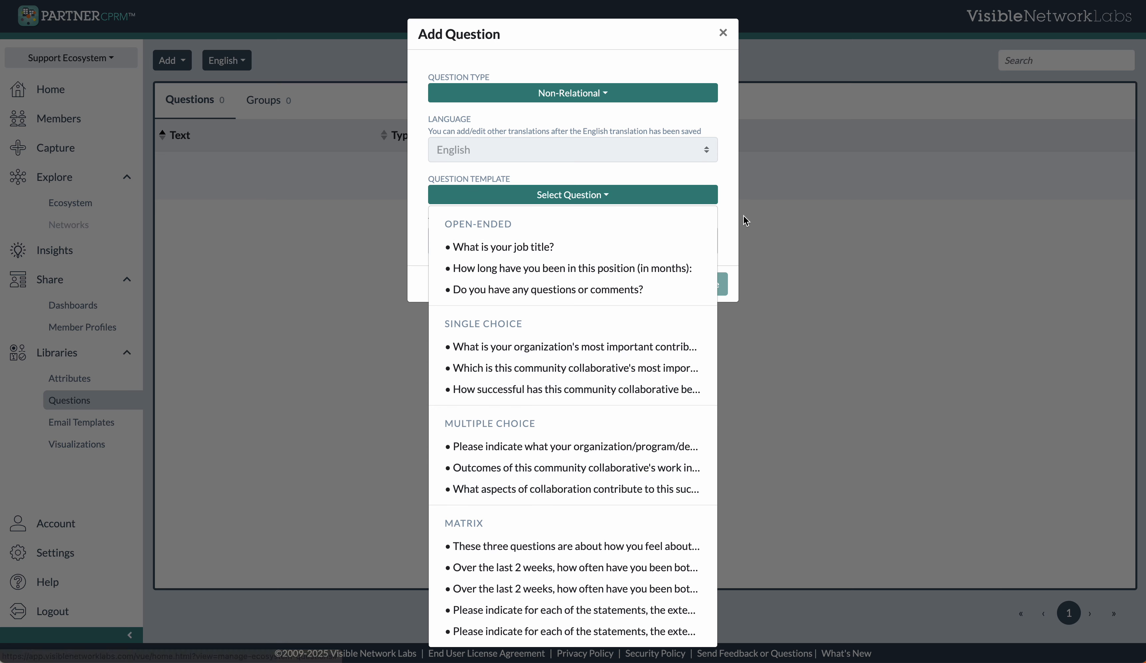
{"action": "left_click", "coordinate": [734, 214]}
{"action": "left_click", "coordinate": [663, 285]}
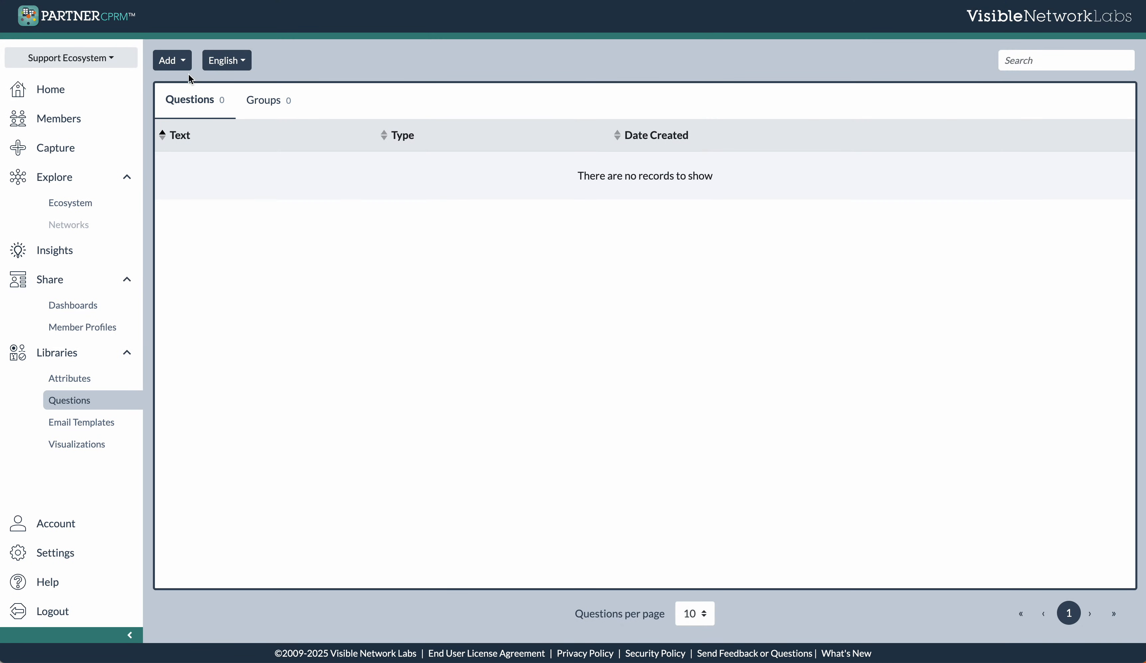
{"action": "left_click", "coordinate": [176, 60]}
{"action": "left_click", "coordinate": [186, 87]}
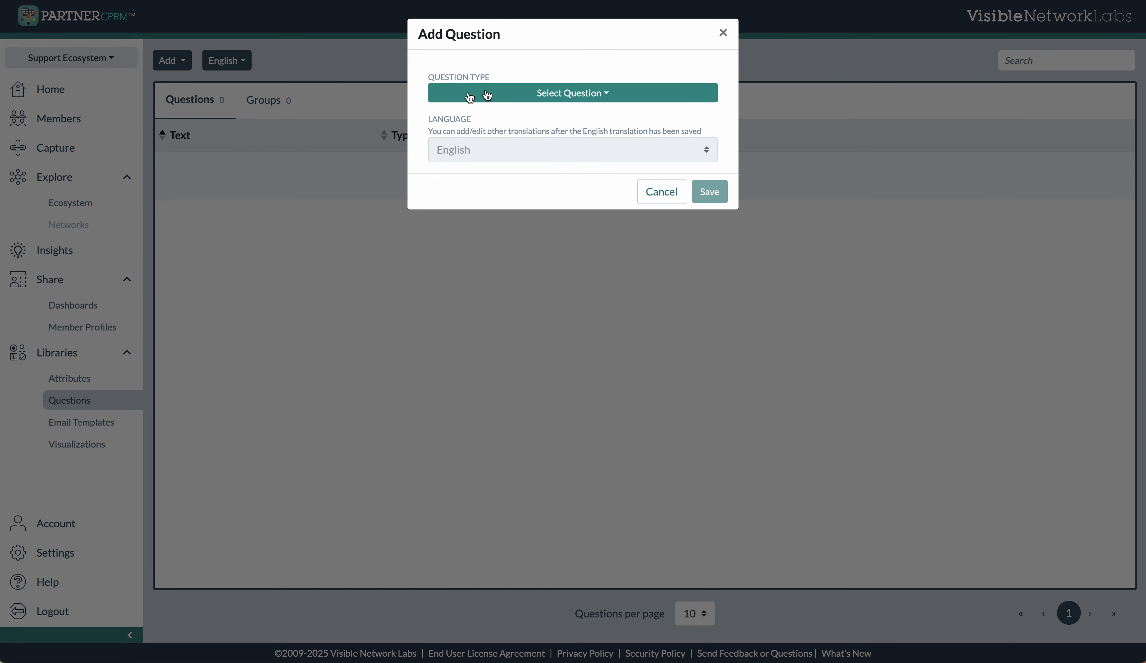
{"action": "left_click", "coordinate": [651, 189]}
Step: Examine the Network Member Selection question types in a new question, trying Ecosystem List, and discard the question
{"action": "left_click", "coordinate": [179, 62]}
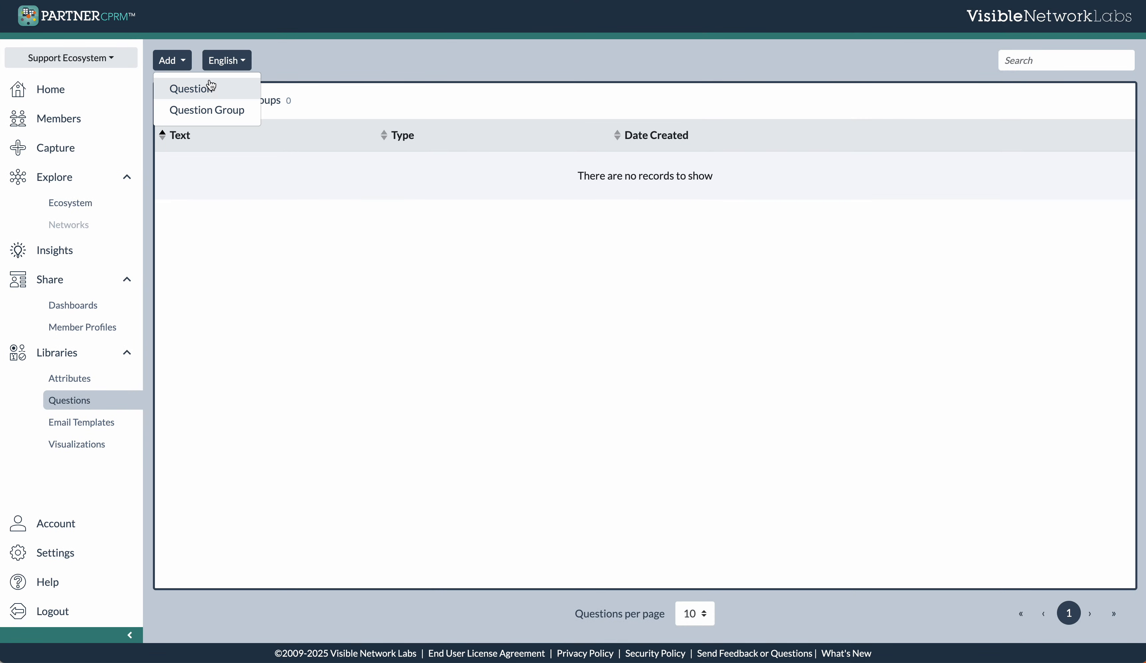
{"action": "left_click", "coordinate": [210, 87]}
{"action": "left_click", "coordinate": [543, 100]}
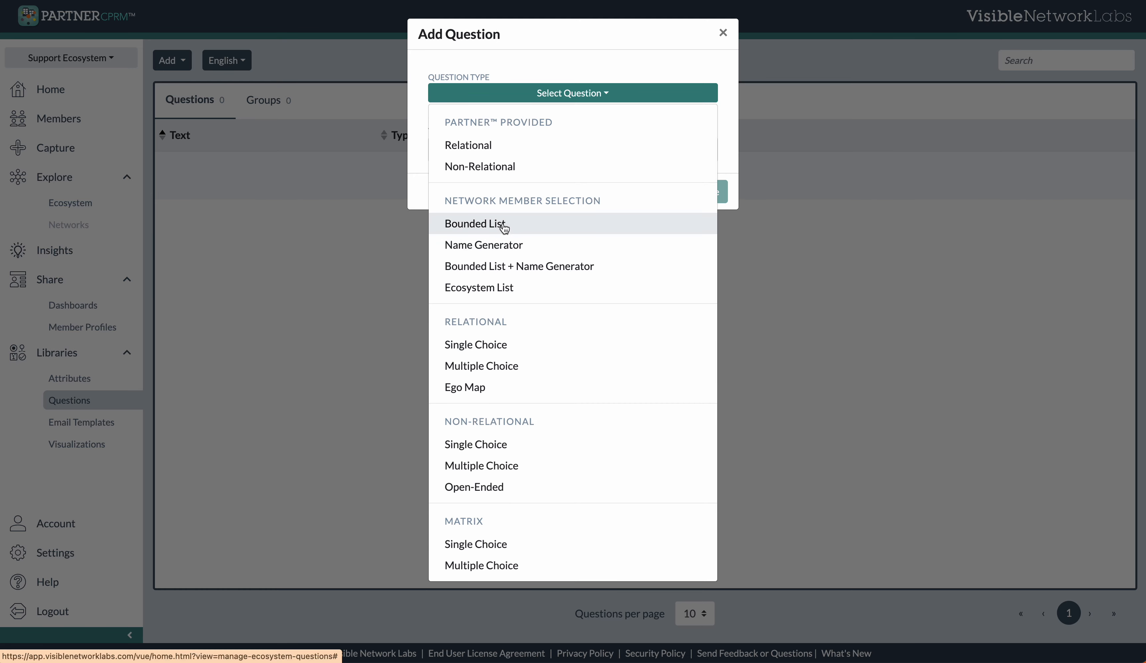
{"action": "triple_click", "coordinate": [504, 202]}
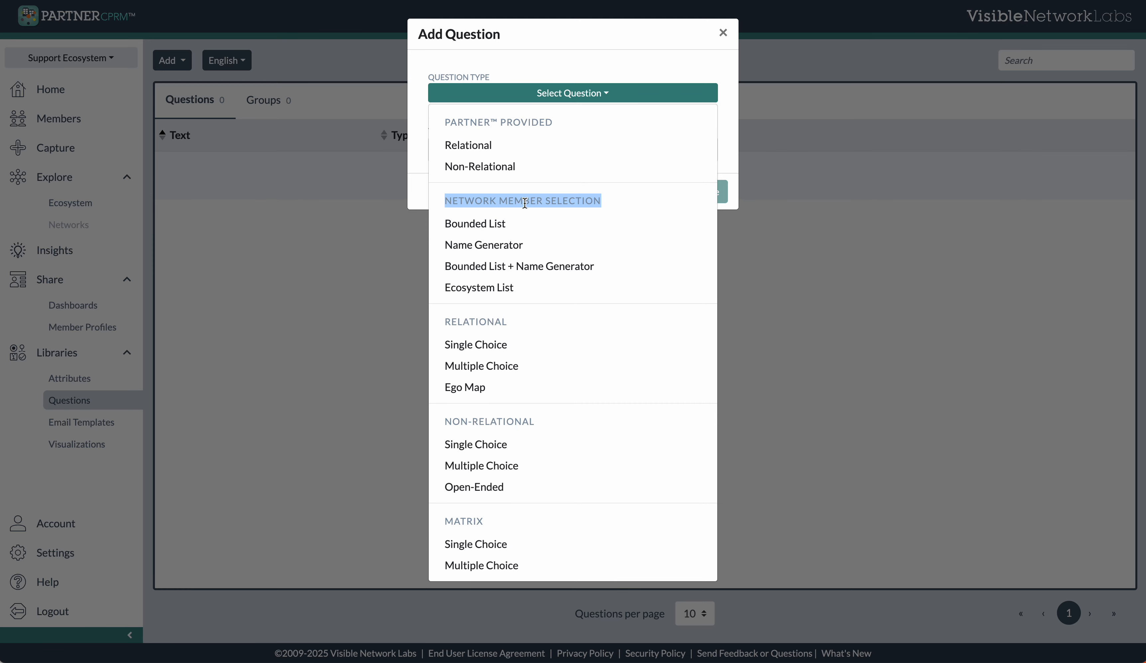
{"action": "left_click", "coordinate": [551, 198]}
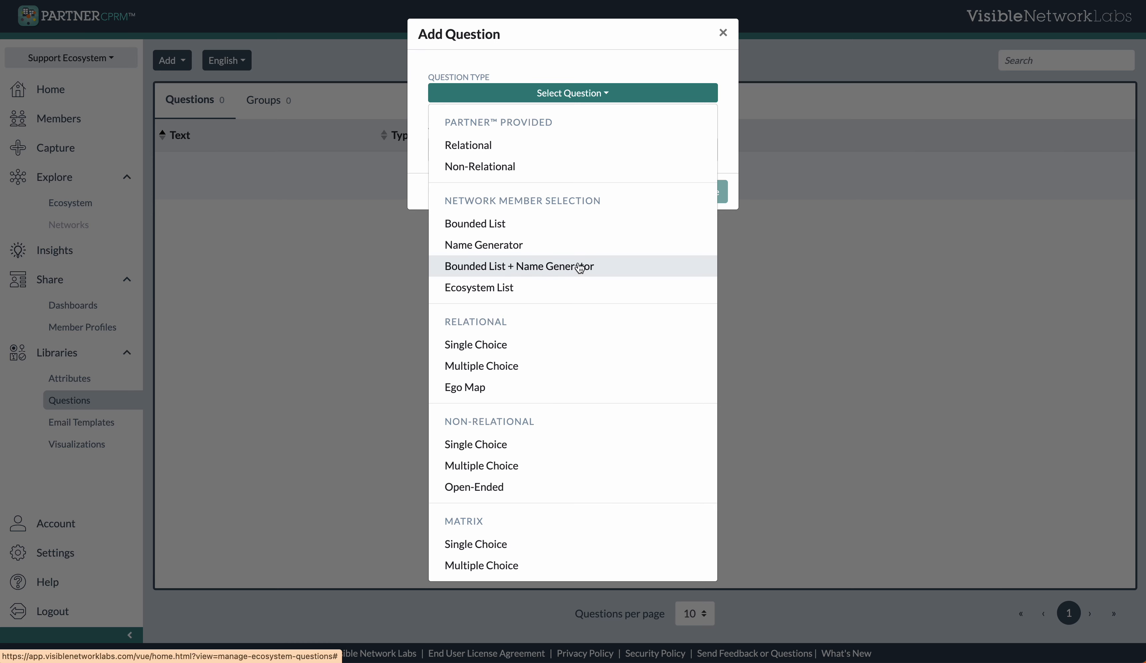
{"action": "left_click", "coordinate": [555, 294]}
{"action": "left_click", "coordinate": [537, 93]}
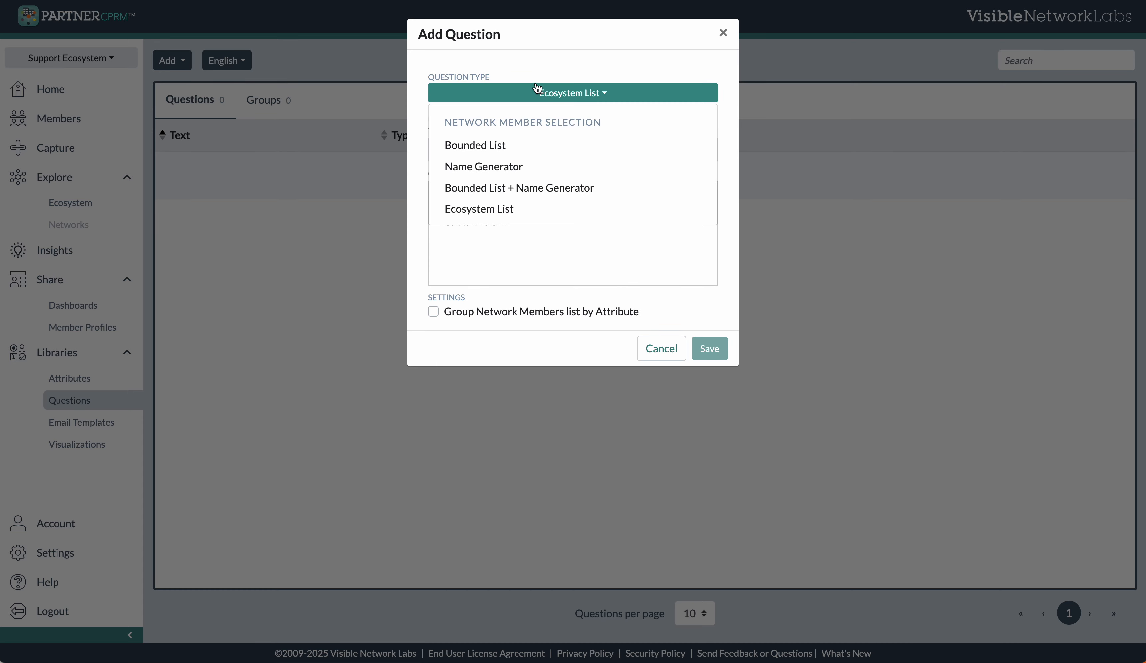
{"action": "left_click", "coordinate": [655, 349]}
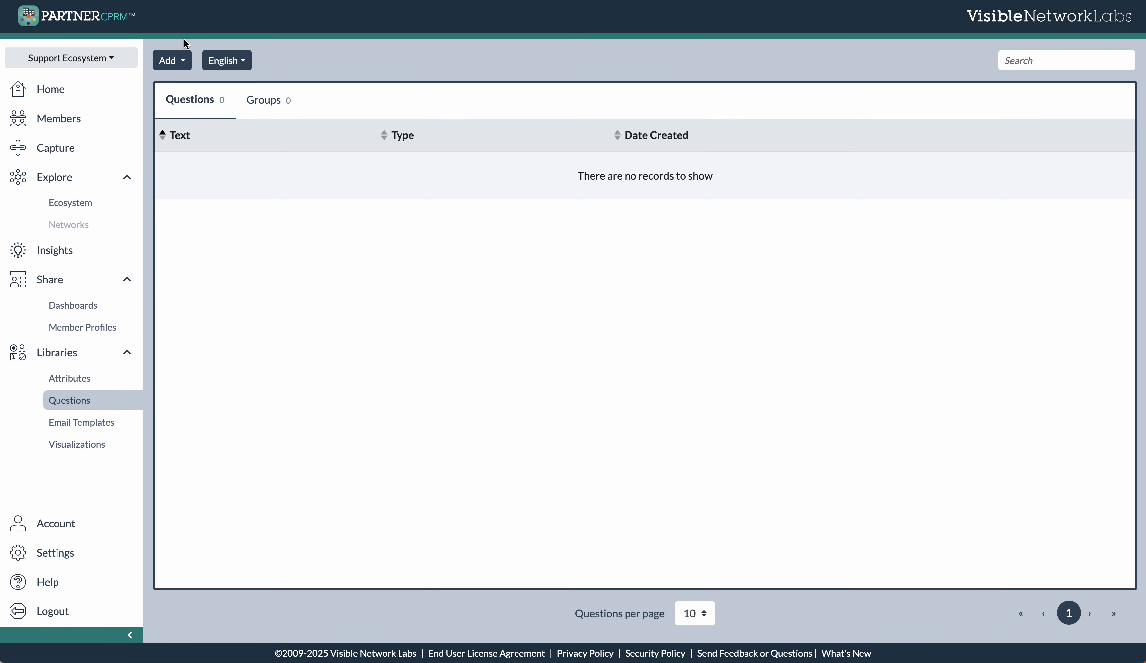
Step: Start a new Bounded List question with the text "Which of these network members do you have a relationship with?"
{"action": "left_click", "coordinate": [187, 60]}
{"action": "left_click", "coordinate": [190, 89]}
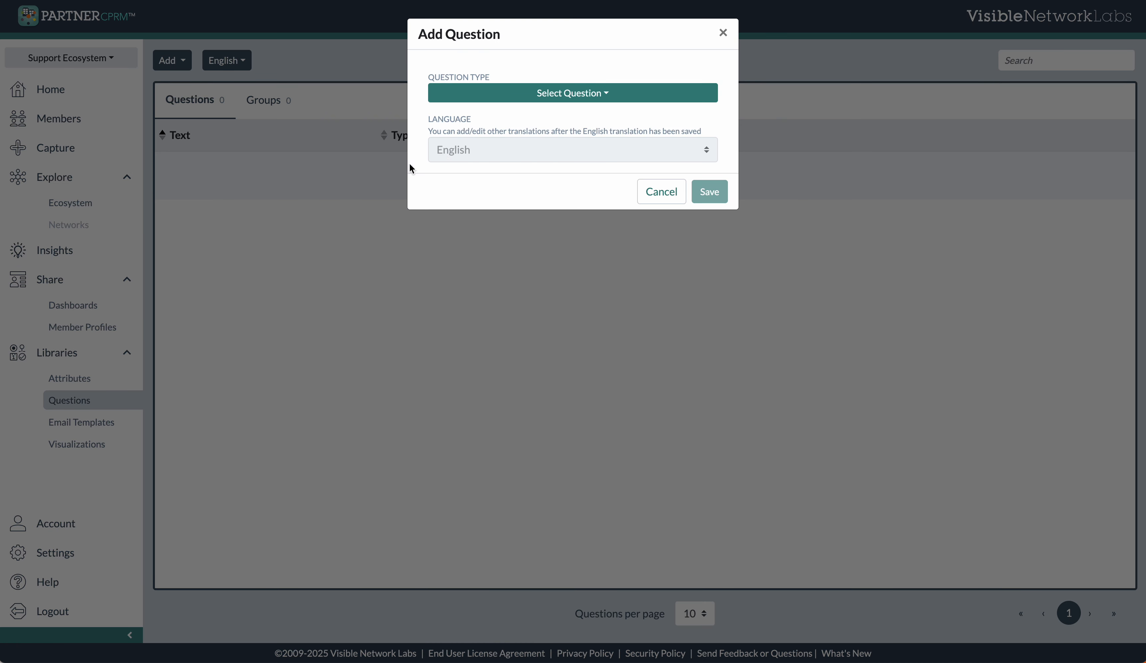
{"action": "left_click", "coordinate": [577, 92]}
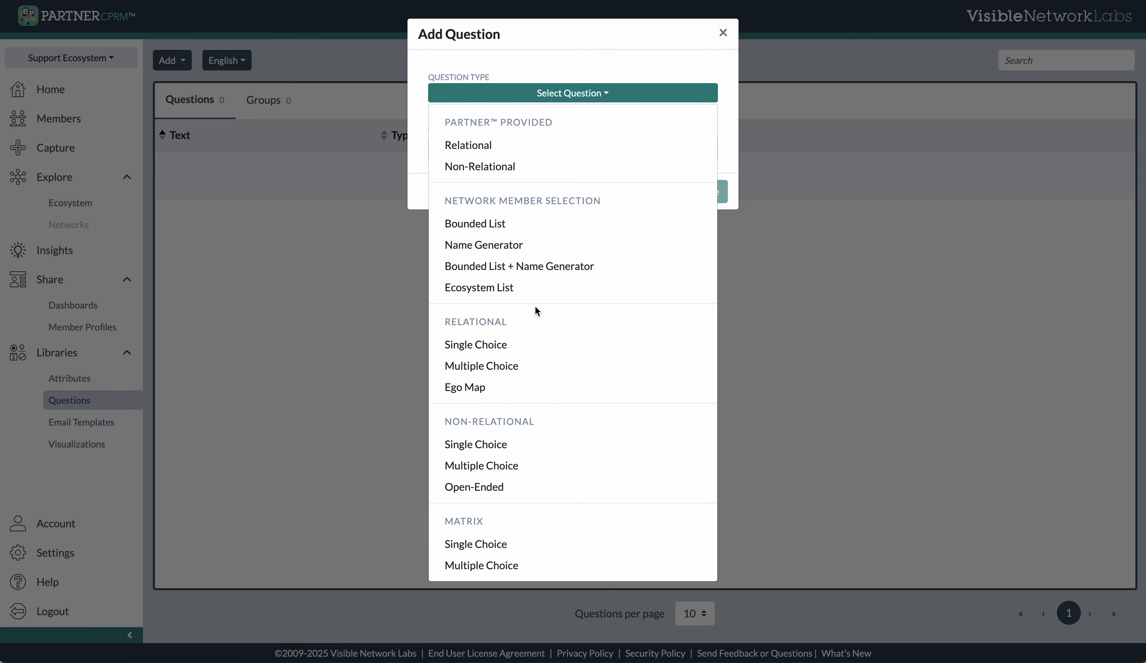
{"action": "left_click", "coordinate": [502, 232]}
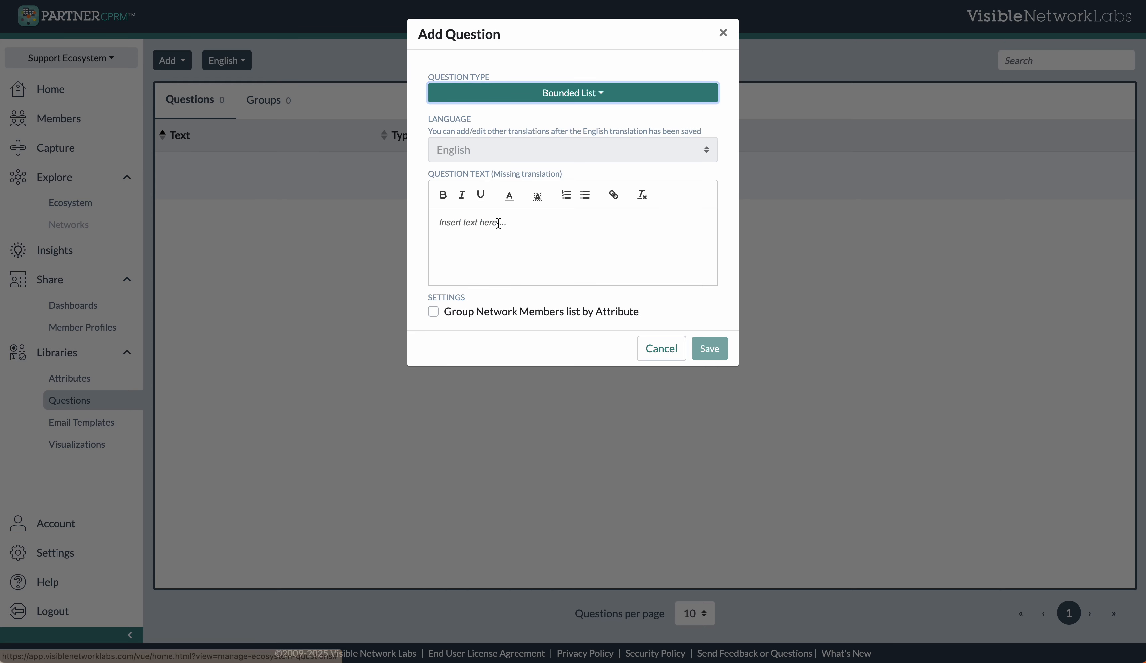
{"action": "left_click", "coordinate": [565, 248]}
{"action": "type", "text": "Wh"}
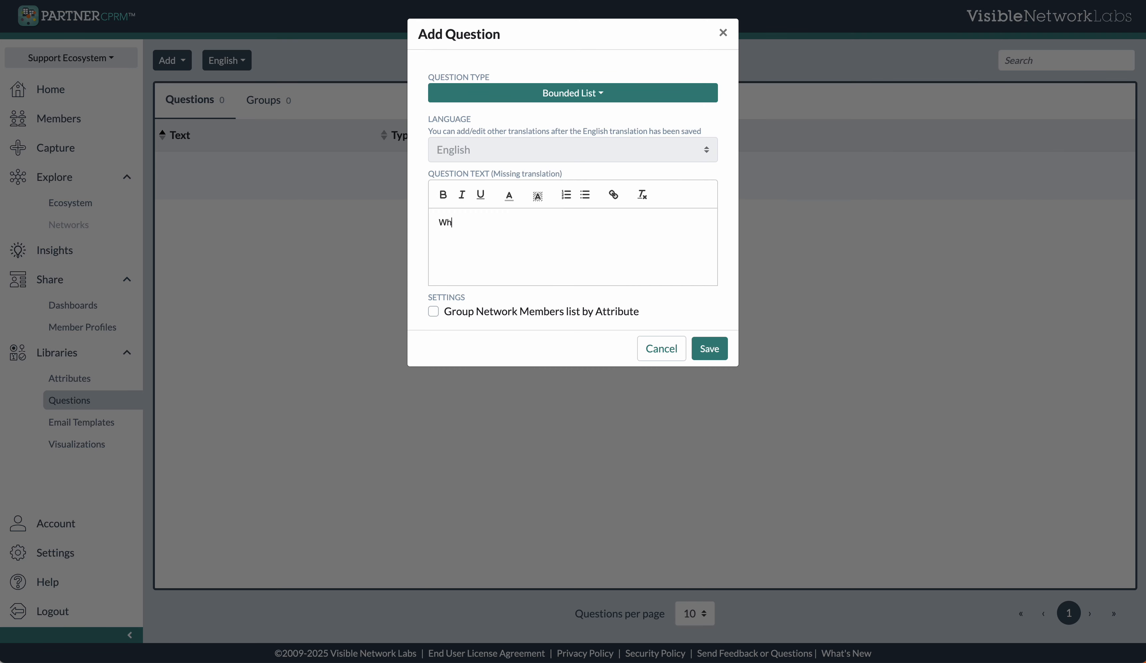
{"action": "type", "text": "ich of these network members do you have a relationship with?"}
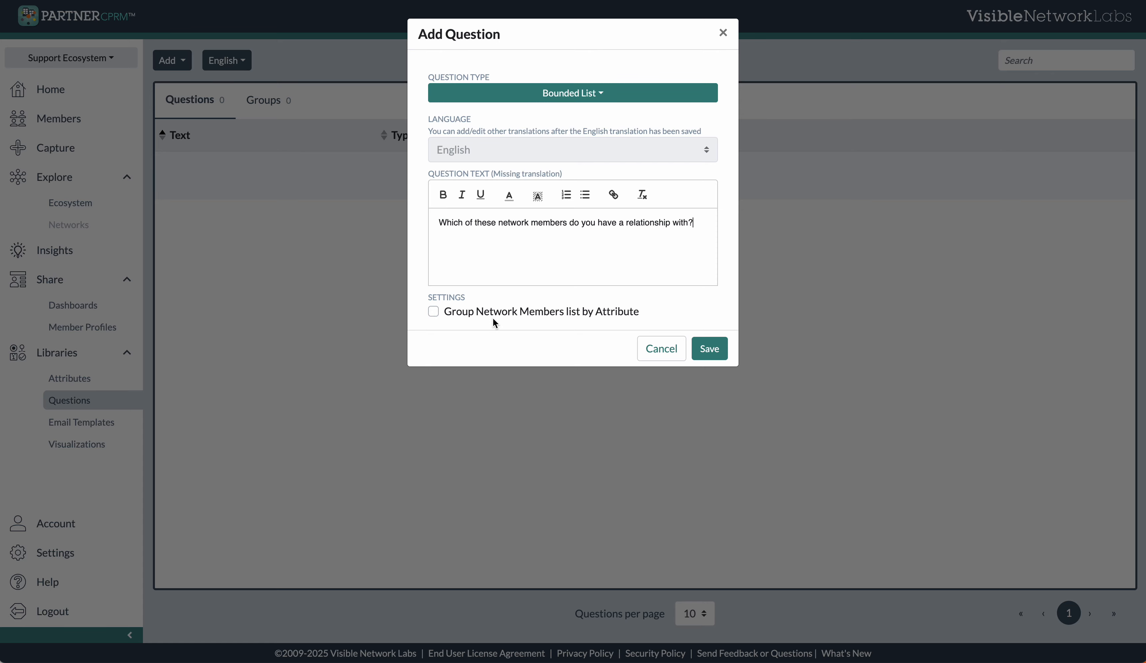
Step: Group the question's network members list by the Sector attribute and save the question
{"action": "left_click", "coordinate": [437, 313]}
{"action": "left_click", "coordinate": [485, 337]}
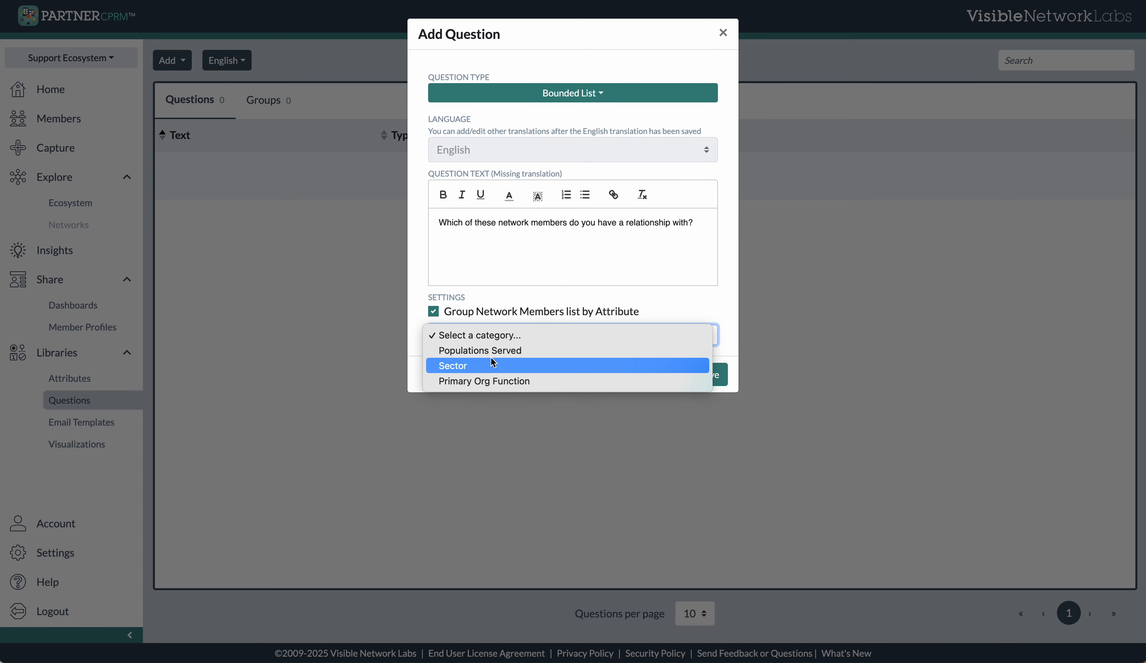
{"action": "left_click", "coordinate": [492, 317]}
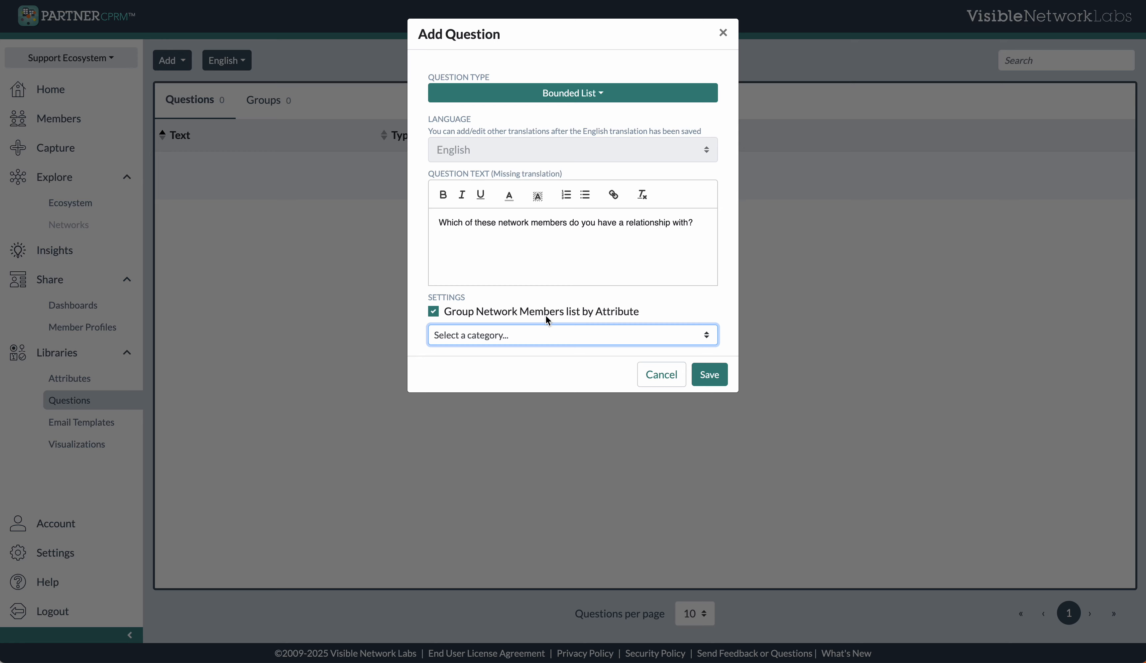
{"action": "left_click", "coordinate": [512, 335]}
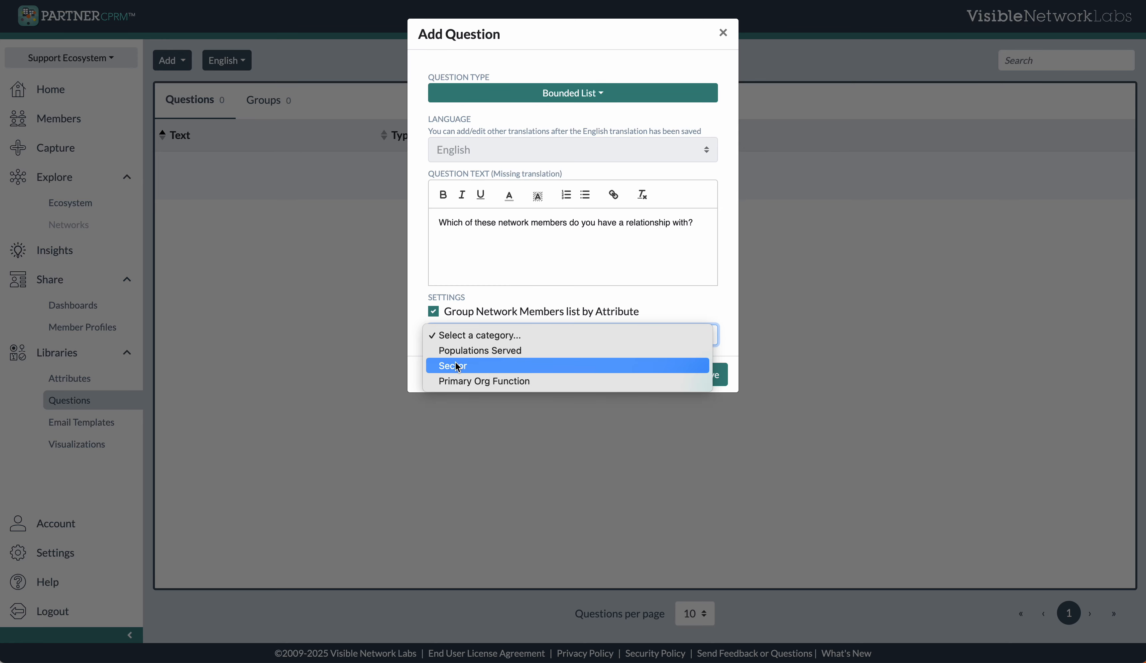
{"action": "left_click", "coordinate": [469, 367]}
{"action": "left_click", "coordinate": [601, 369]}
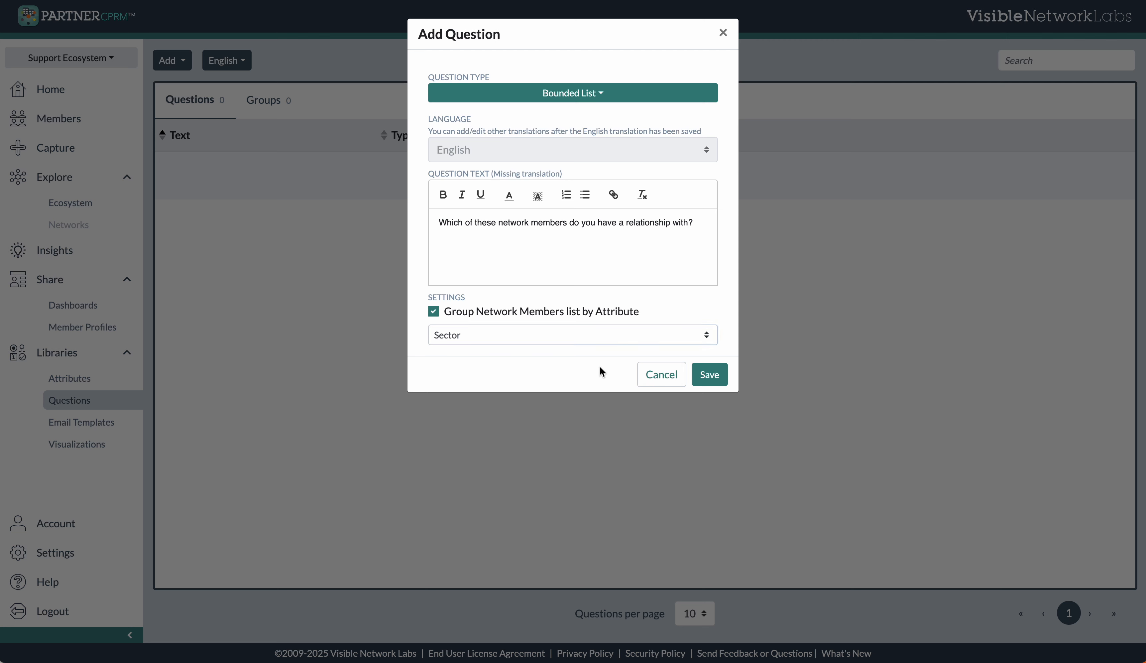
{"action": "left_click", "coordinate": [715, 375]}
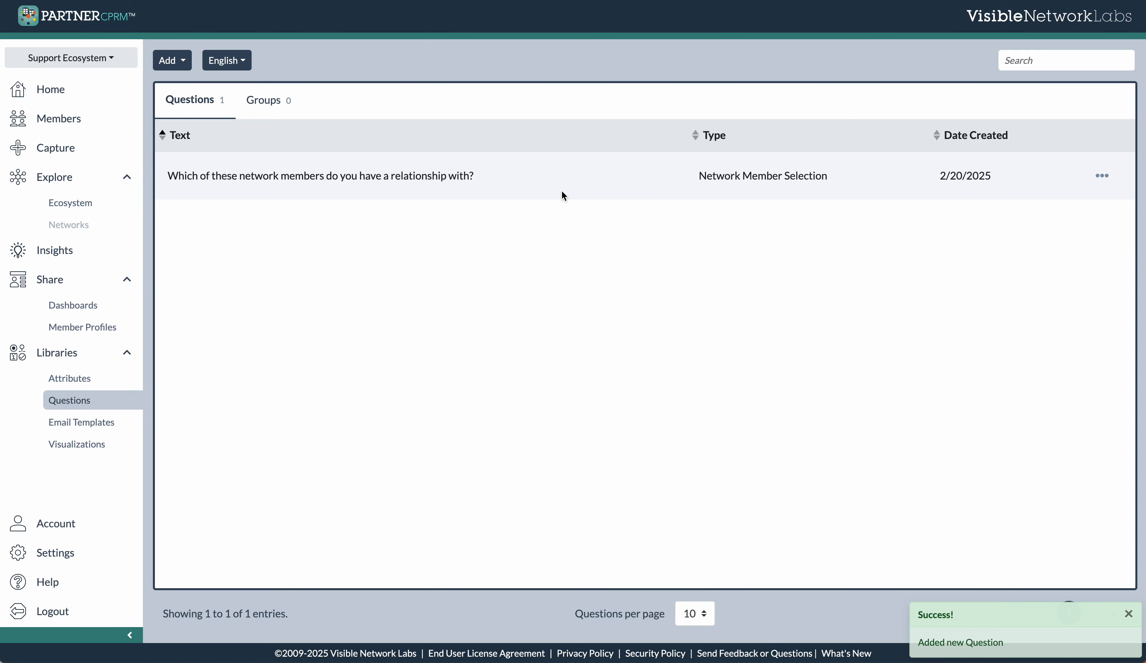
Step: Add and save a PARTNER-provided Relational question using the trust template "How RELIABLE is the organization/program/department?"
{"action": "left_click", "coordinate": [176, 68]}
{"action": "left_click", "coordinate": [200, 88]}
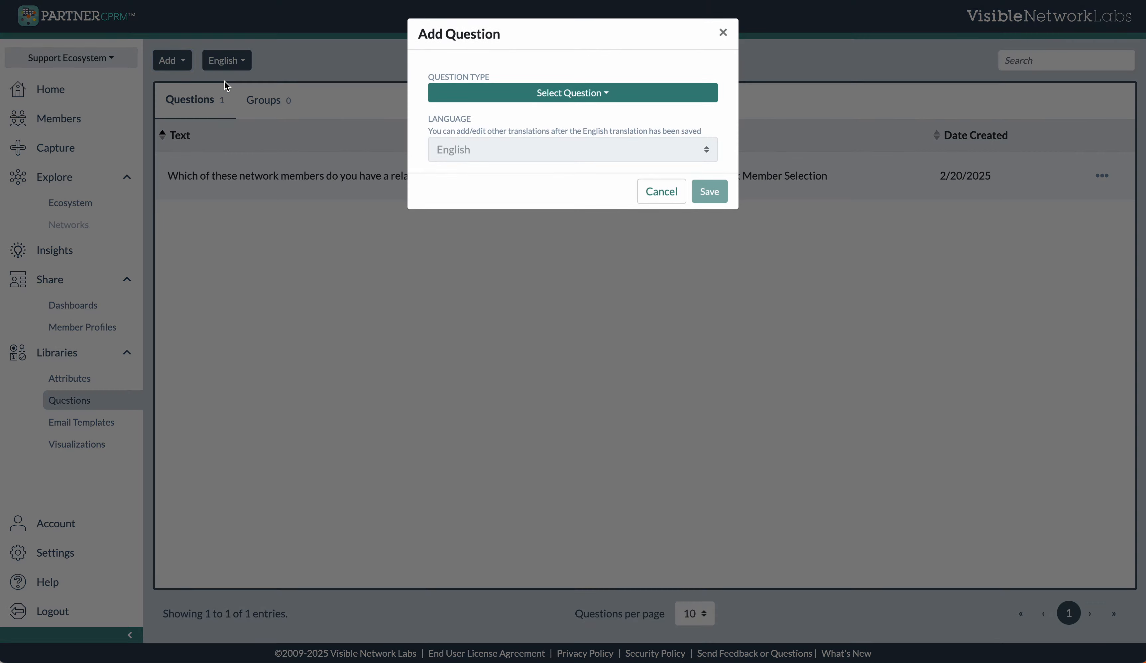
{"action": "left_click", "coordinate": [497, 94]}
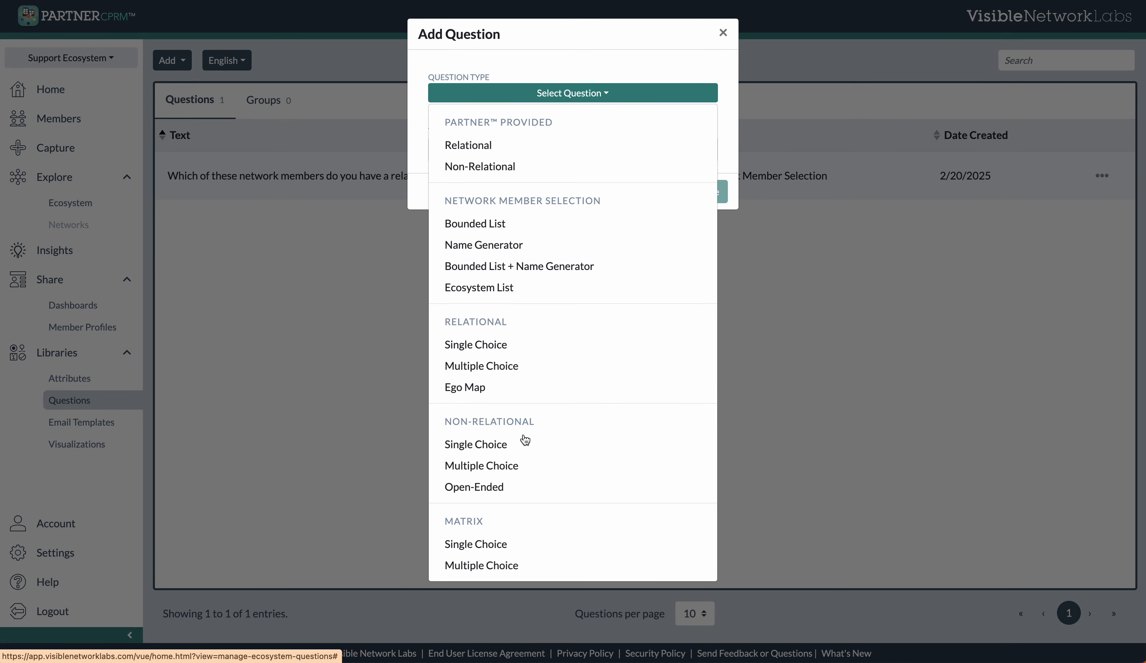
{"action": "left_click", "coordinate": [501, 151]}
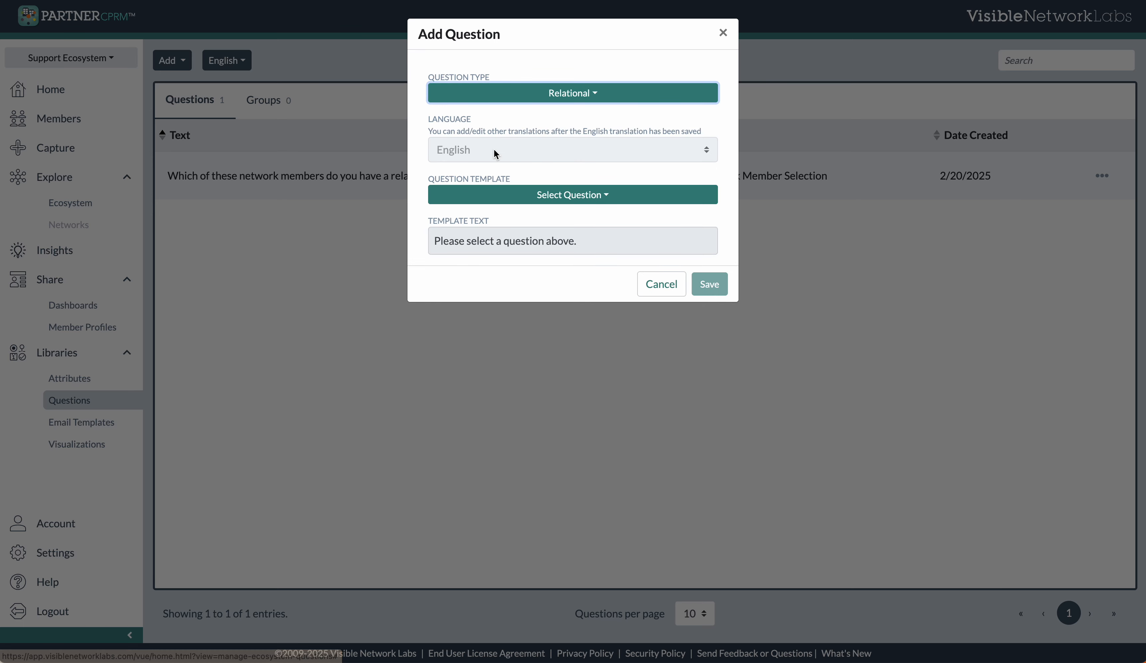
{"action": "left_click", "coordinate": [568, 191]}
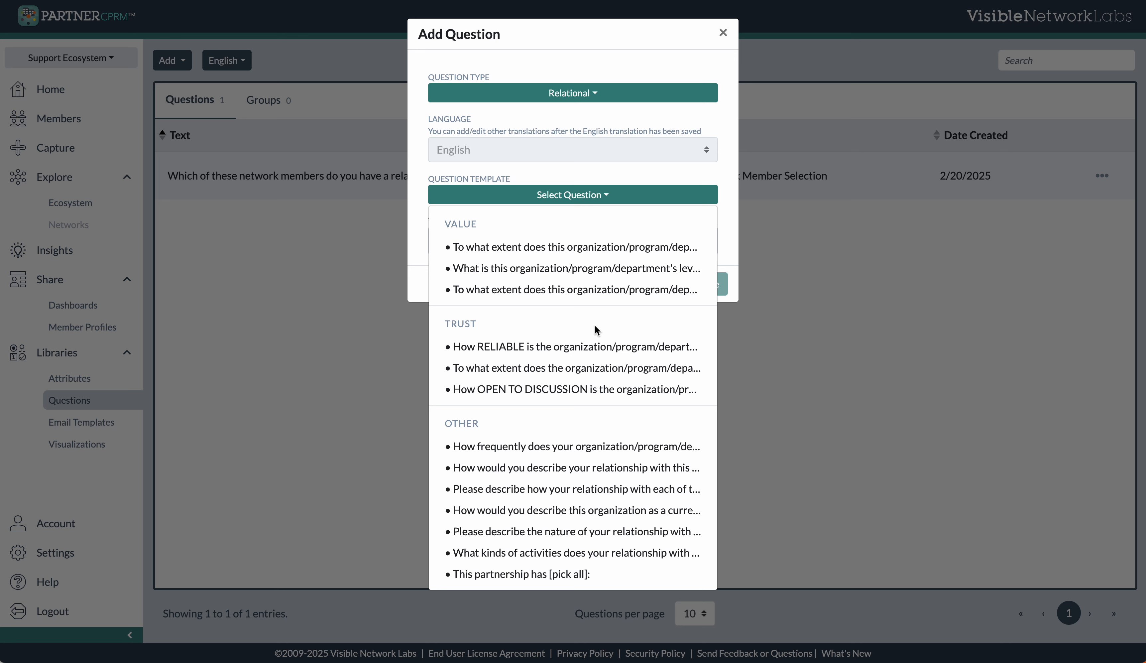
{"action": "left_click", "coordinate": [540, 350]}
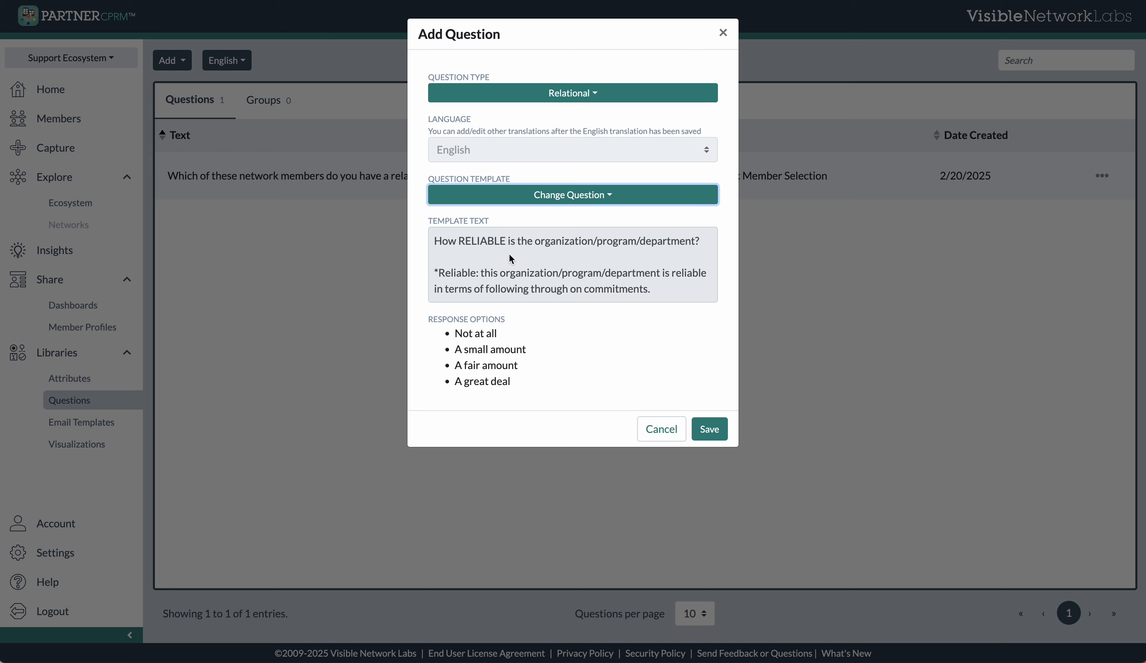
{"action": "left_click", "coordinate": [709, 429]}
Step: Add and save a PARTNER-provided Relational question using the trust template about the organization's extent of SHARE A MISSION
{"action": "left_click", "coordinate": [172, 60]}
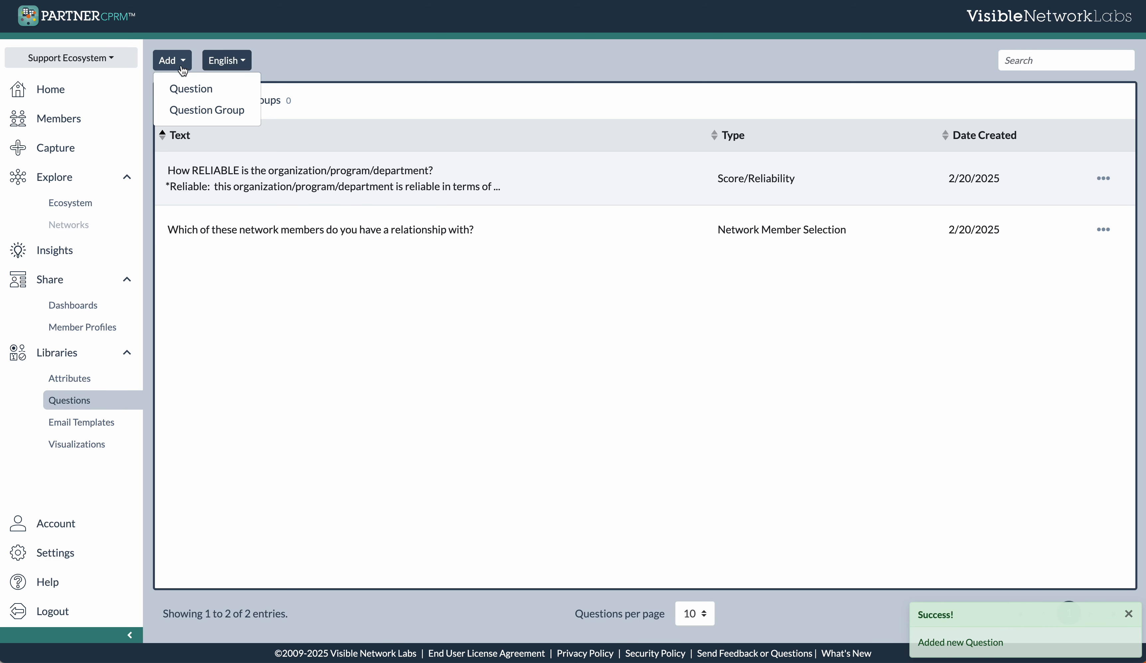
{"action": "left_click", "coordinate": [201, 87]}
{"action": "left_click", "coordinate": [500, 92]}
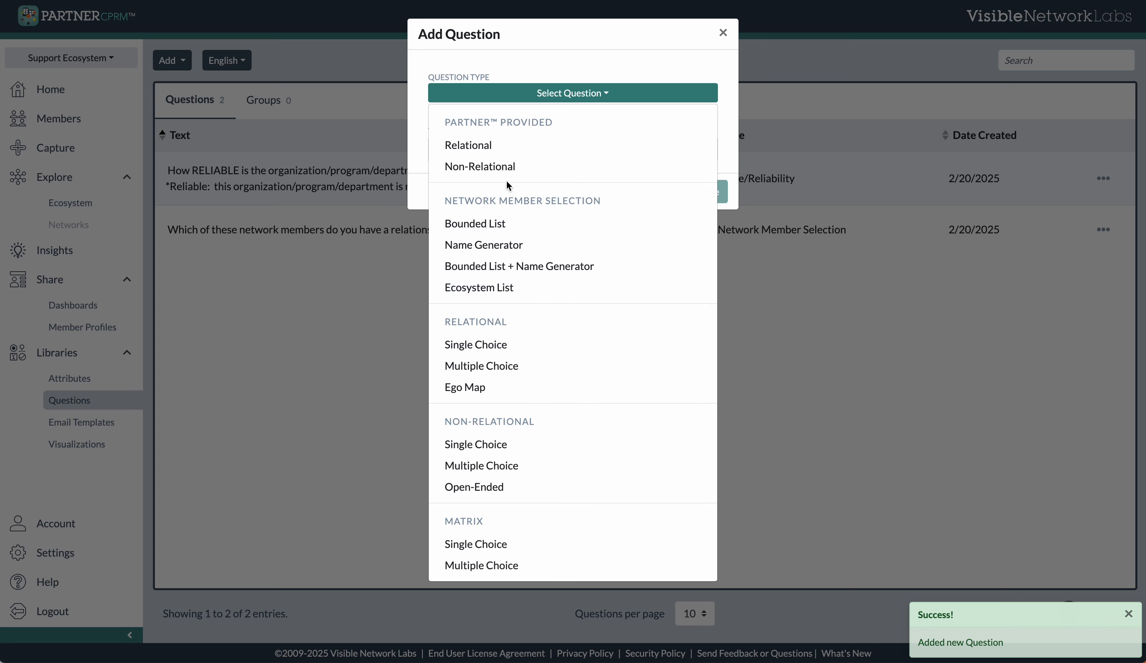
{"action": "left_click", "coordinate": [510, 145]}
{"action": "left_click", "coordinate": [549, 203]}
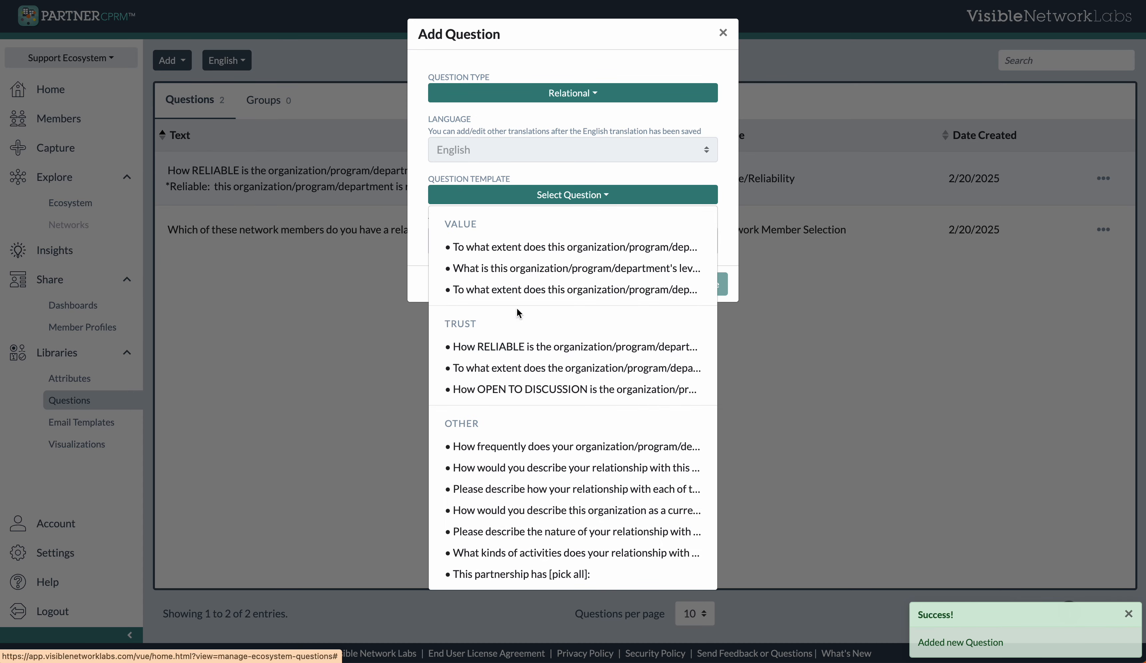
{"action": "left_click", "coordinate": [635, 369]}
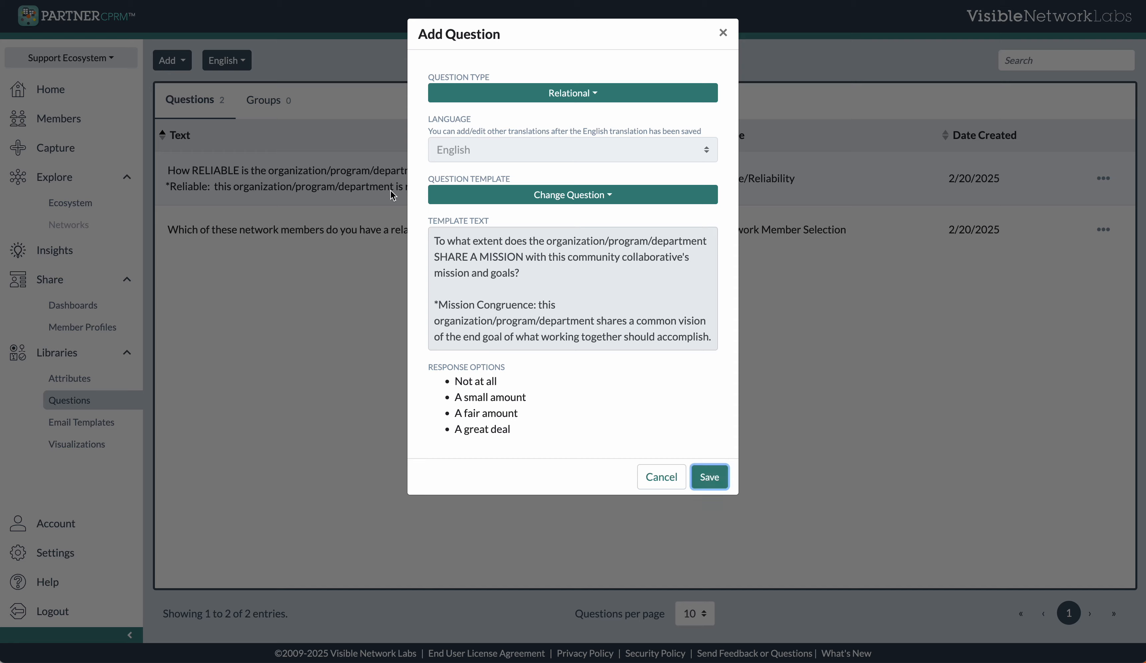
{"action": "left_click", "coordinate": [707, 476]}
Step: Add and save a PARTNER-provided Relational question using the trust template "How OPEN TO DISCUSSION is the organization/program/department?"
{"action": "left_click", "coordinate": [172, 59]}
{"action": "left_click", "coordinate": [204, 88]}
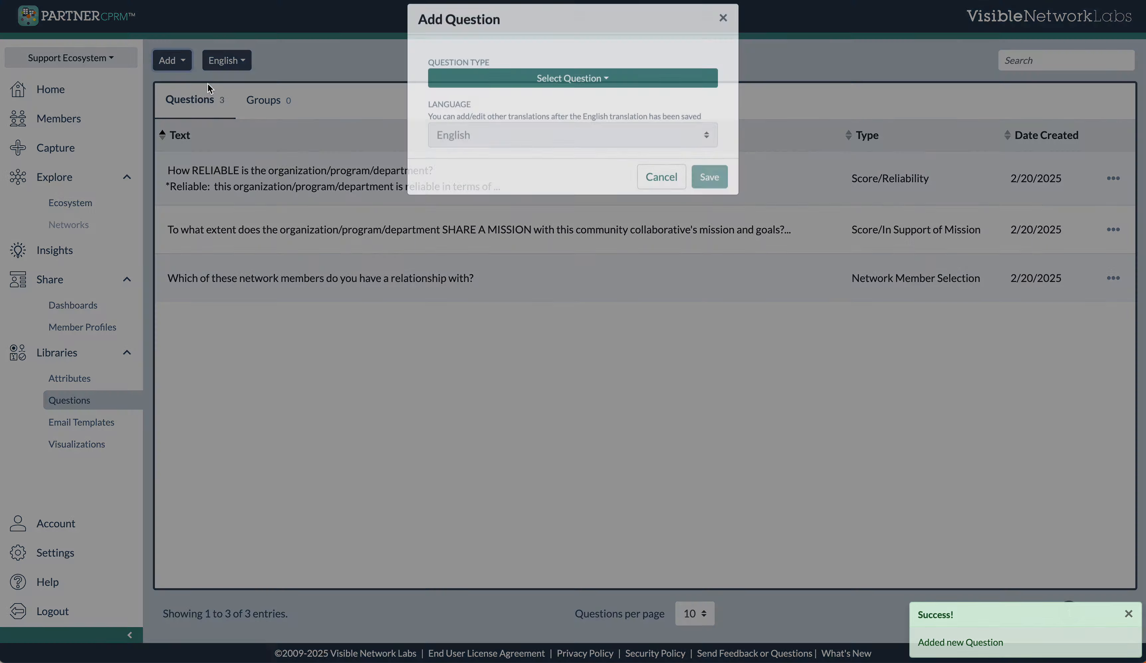
{"action": "left_click", "coordinate": [509, 96]}
{"action": "left_click", "coordinate": [516, 150]}
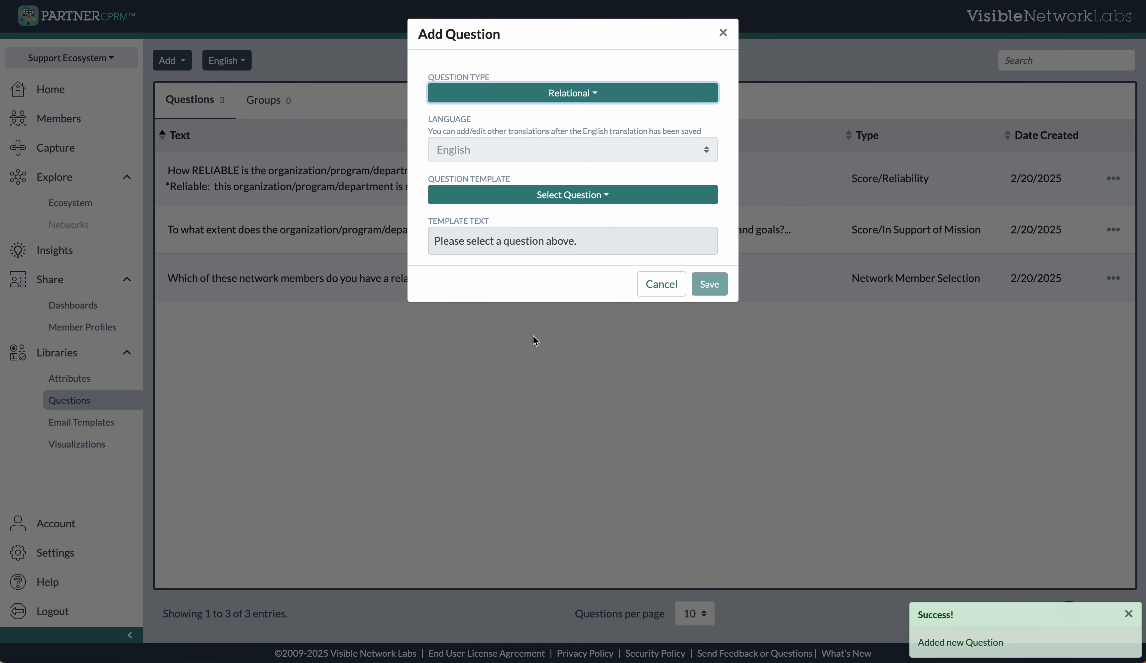
{"action": "left_click", "coordinate": [578, 195]}
{"action": "left_click", "coordinate": [560, 390]}
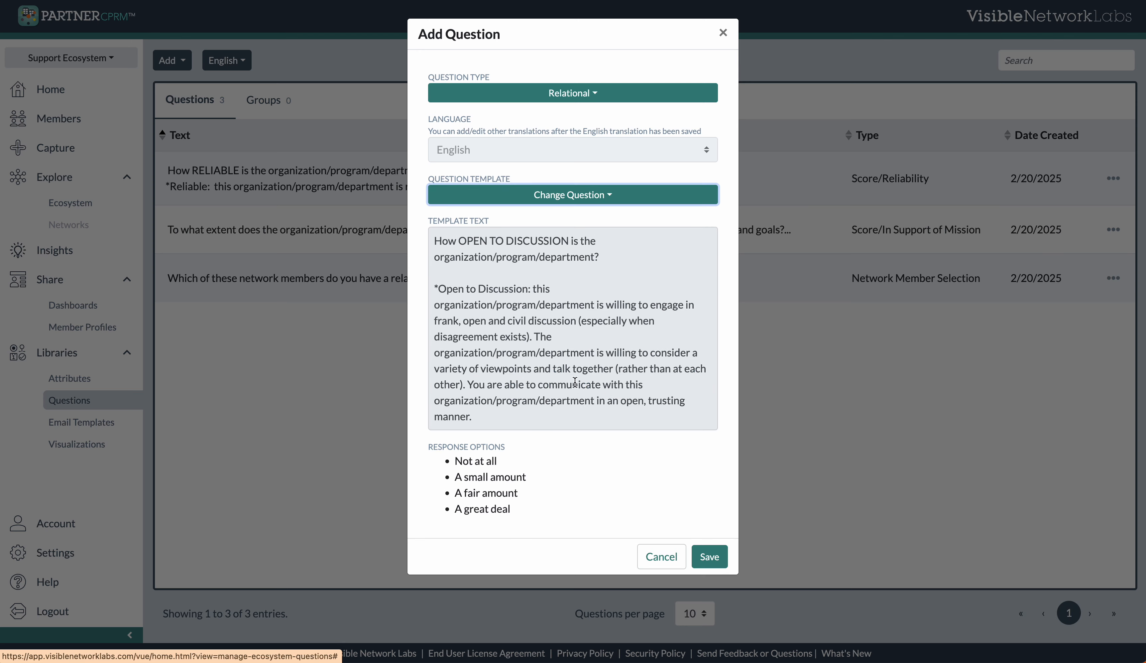
{"action": "left_click", "coordinate": [709, 557]}
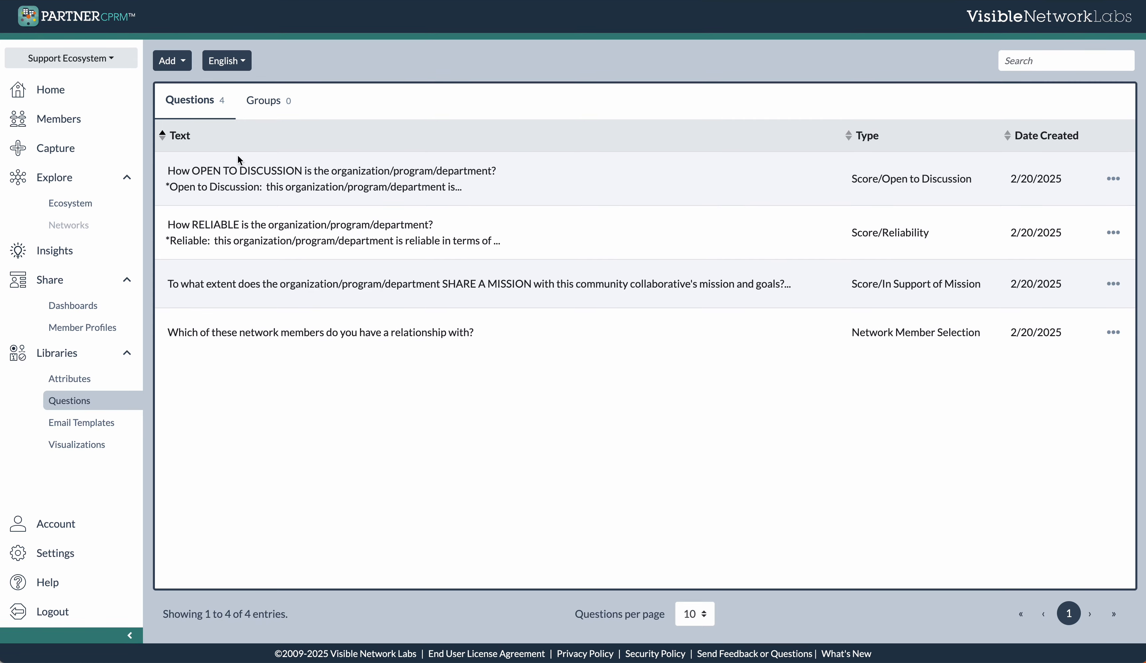
Step: Start a new Non-Relational Single Choice question with the text "What is your favorite color?"
{"action": "left_click", "coordinate": [173, 64]}
{"action": "left_click", "coordinate": [188, 85]}
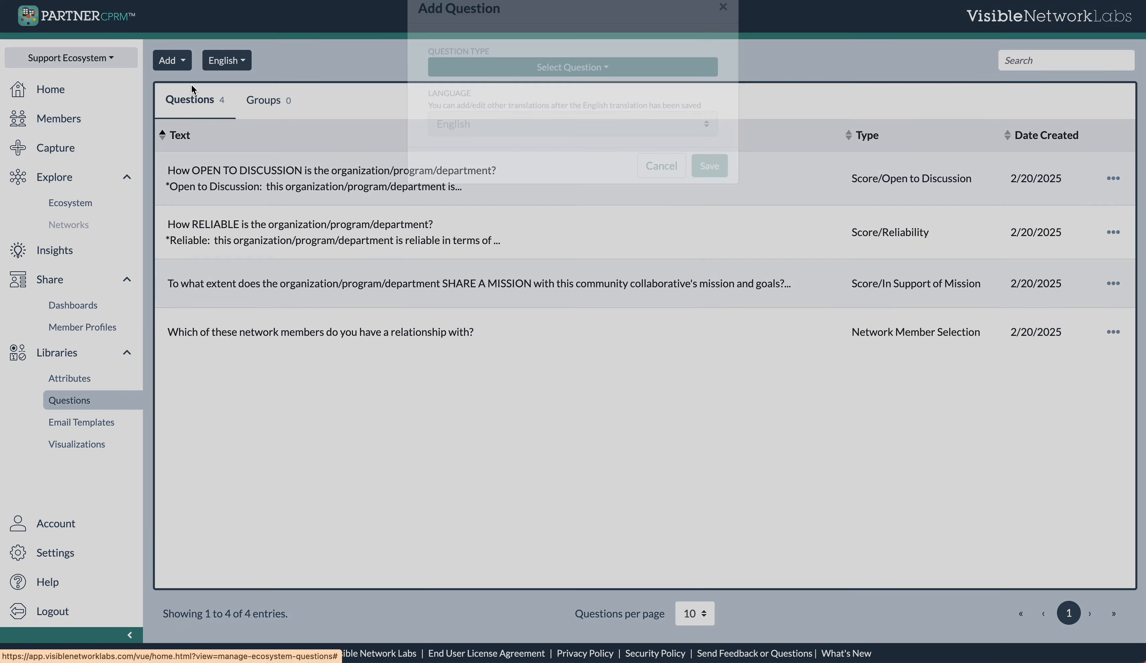
{"action": "left_click", "coordinate": [542, 95]}
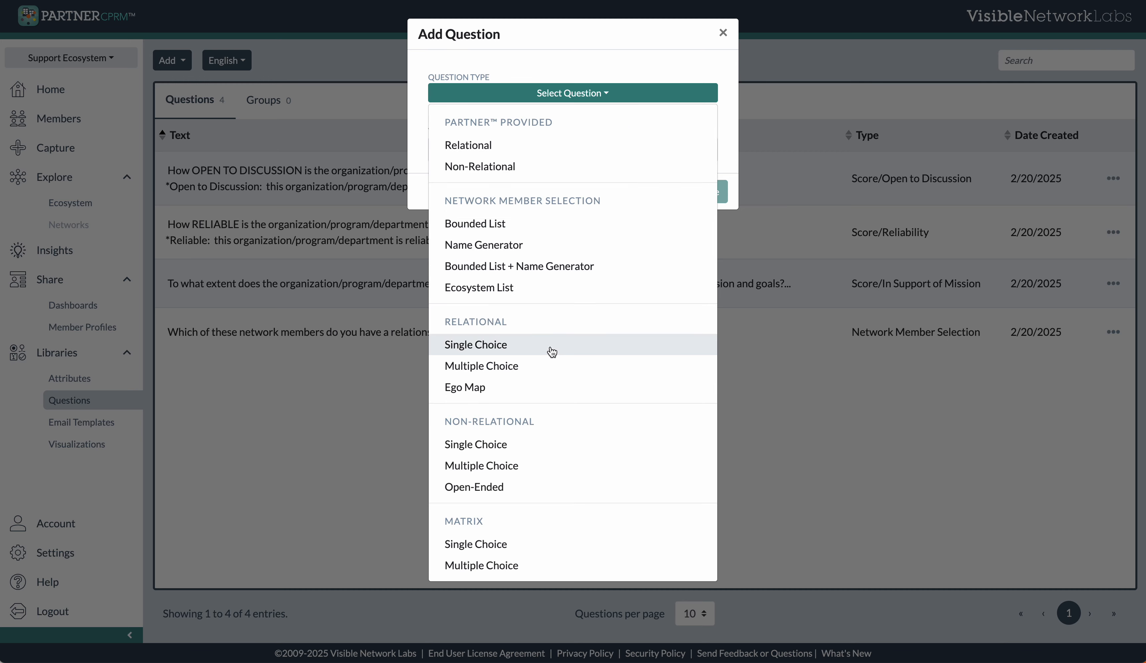
{"action": "left_click", "coordinate": [537, 451]}
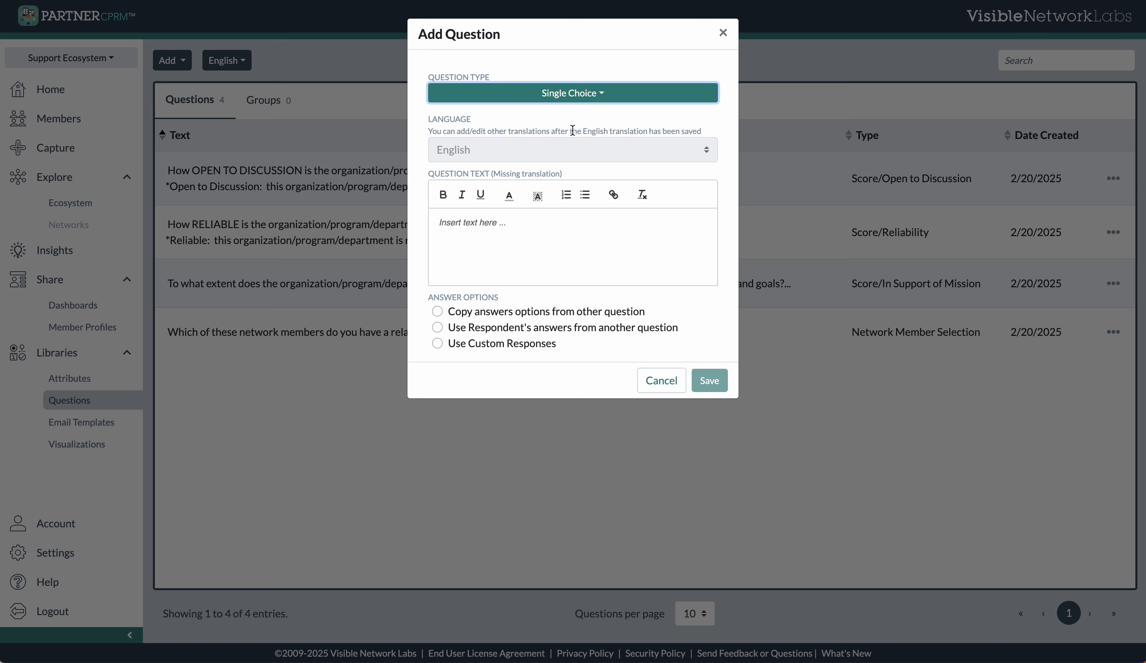
{"action": "left_click", "coordinate": [558, 96]}
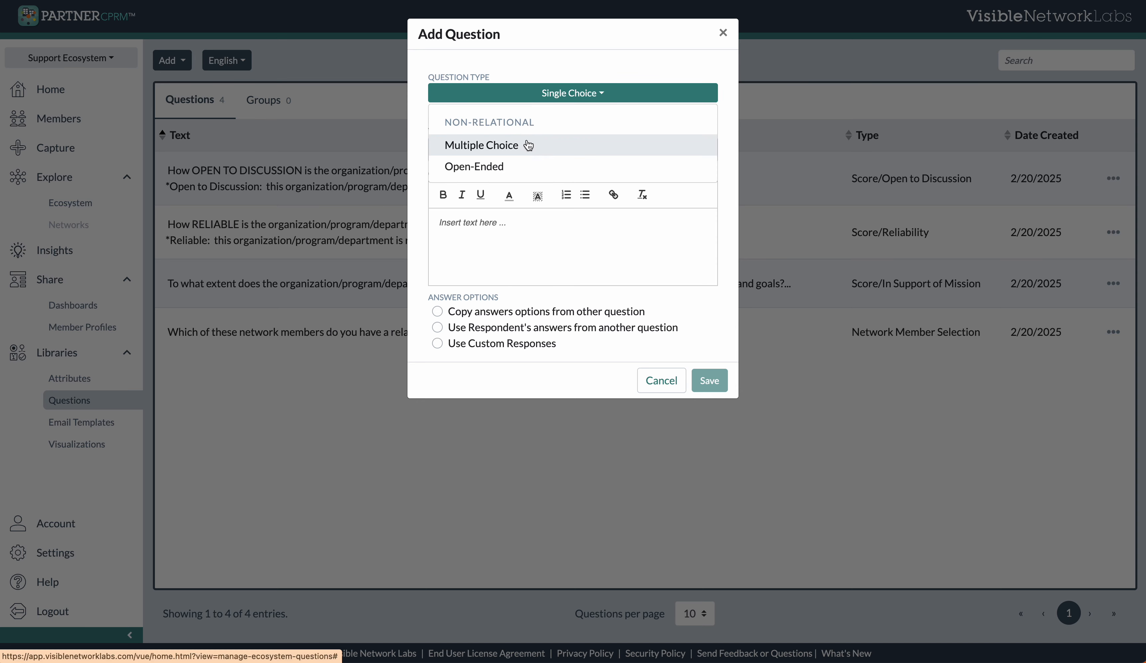
{"action": "left_click", "coordinate": [518, 253]}
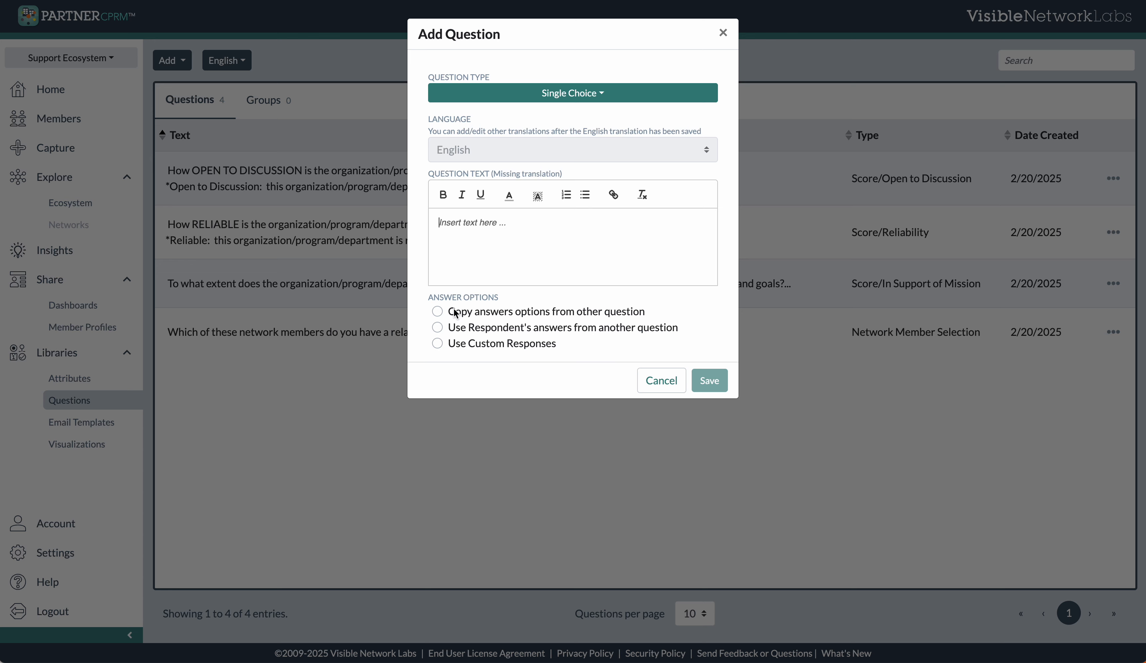
{"action": "type", "text": "What is your favorite color?"}
Step: Use custom responses for the favorite color question and add the options Blue and Yellow individually
{"action": "left_click", "coordinate": [438, 344]}
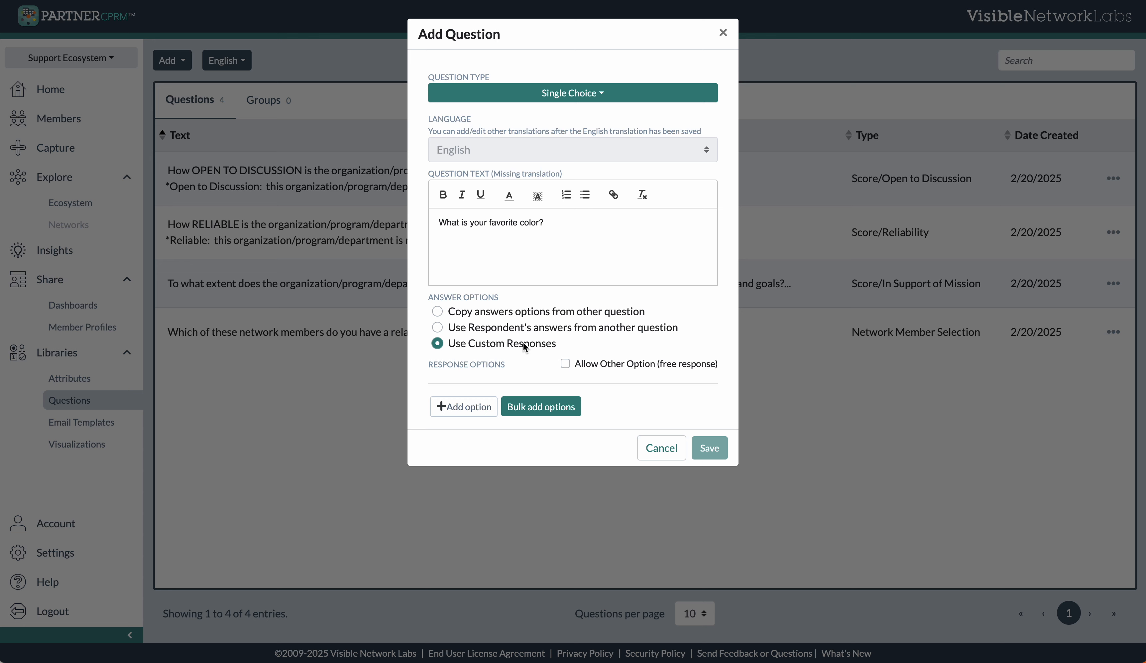
{"action": "left_click", "coordinate": [476, 416]}
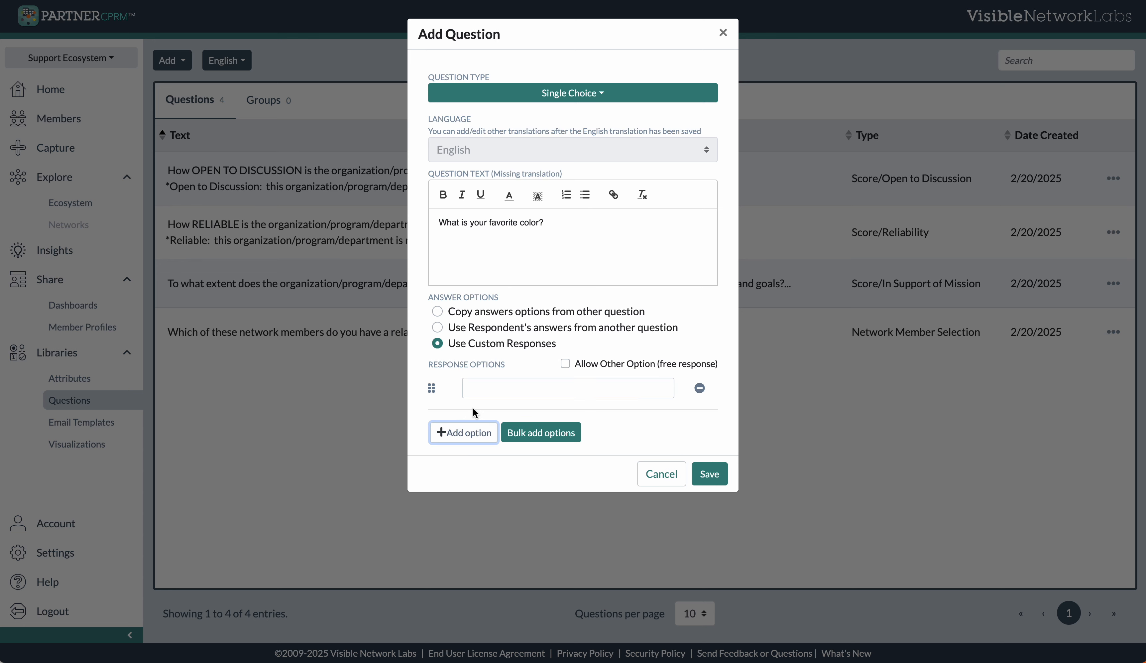
{"action": "left_click", "coordinate": [479, 390]}
{"action": "type", "text": "Blue"}
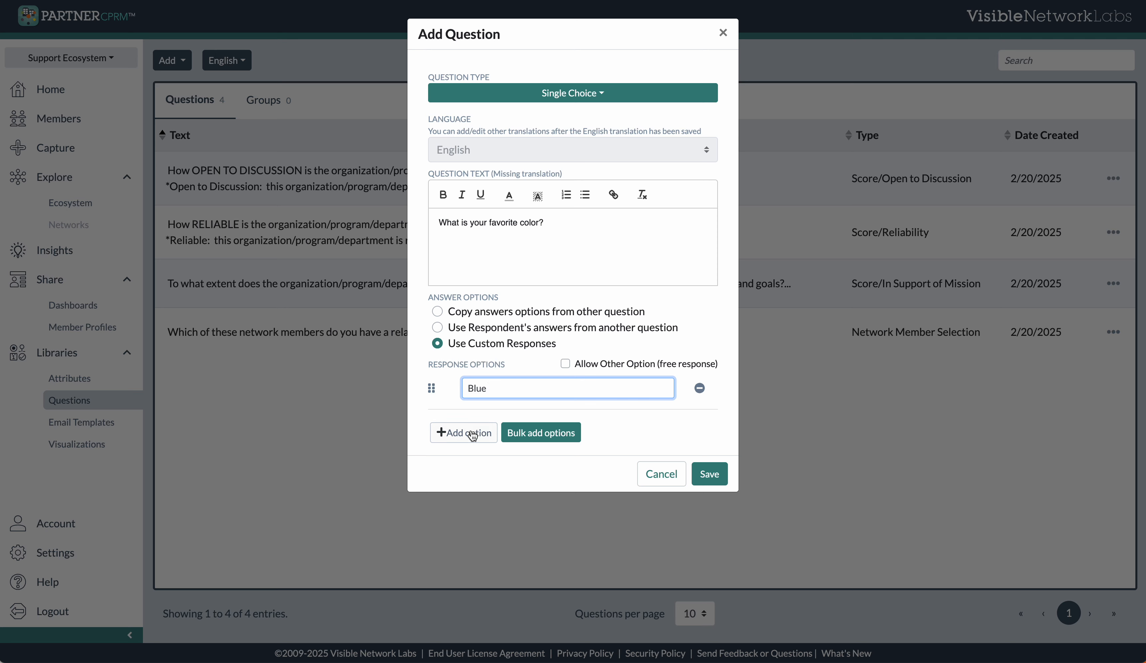
{"action": "left_click", "coordinate": [473, 434]}
{"action": "left_click", "coordinate": [492, 413]}
{"action": "type", "text": "Yello"}
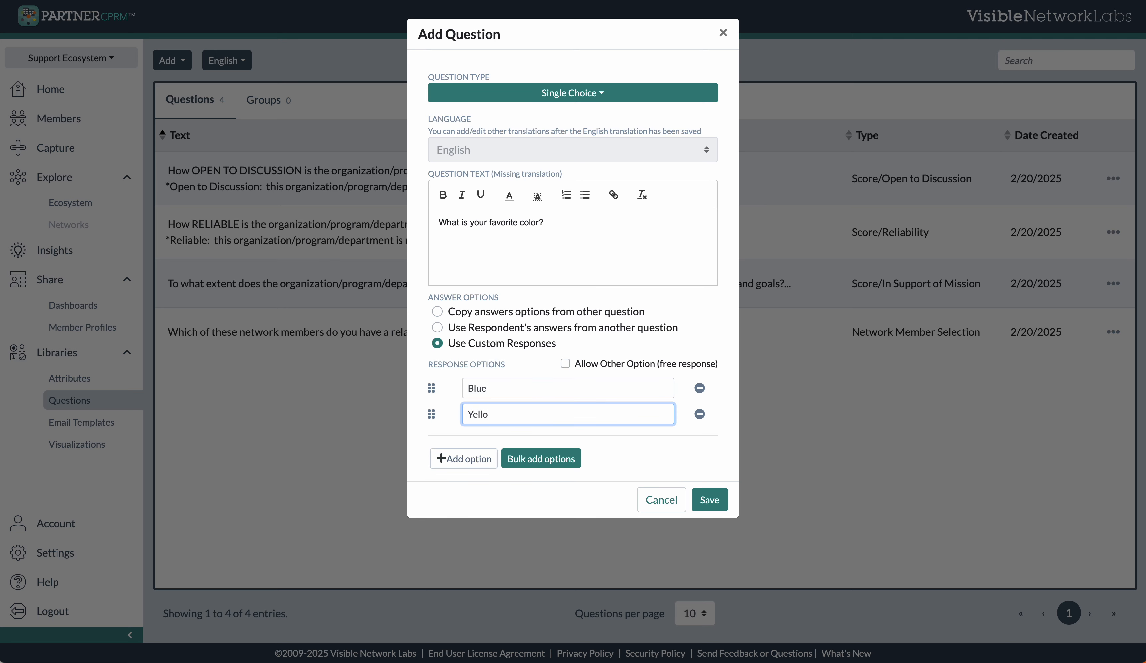
{"action": "type", "text": "w"}
Step: Bulk add the response options Purple, Green, Red and Brown to the favorite color question
{"action": "left_click", "coordinate": [533, 457]}
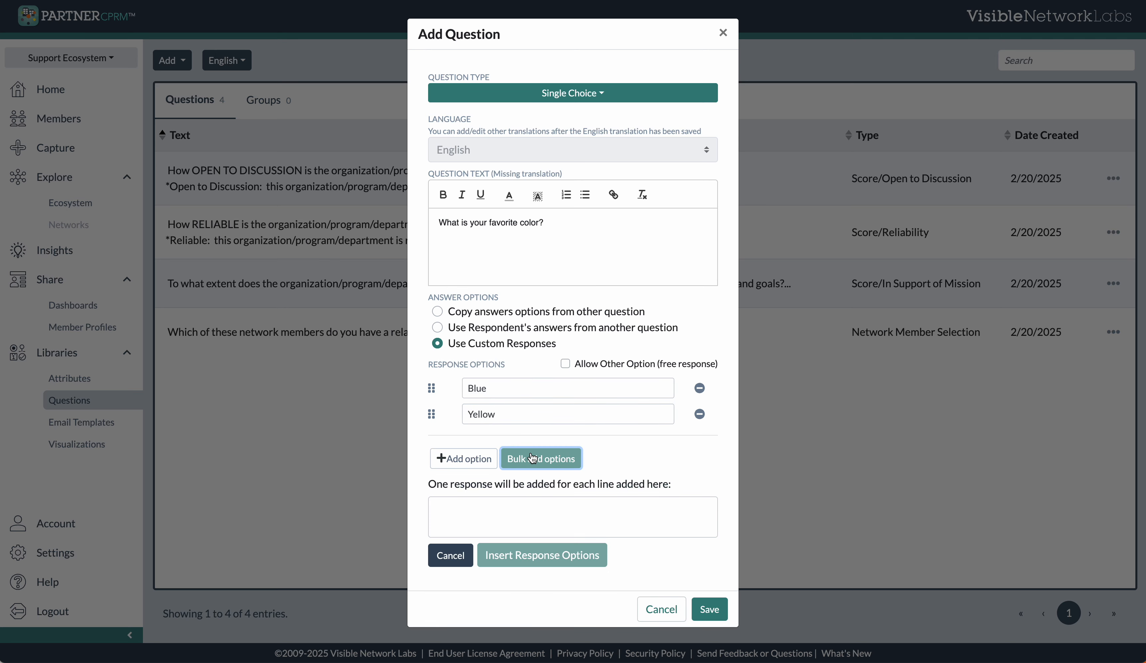
{"action": "left_click", "coordinate": [531, 500]}
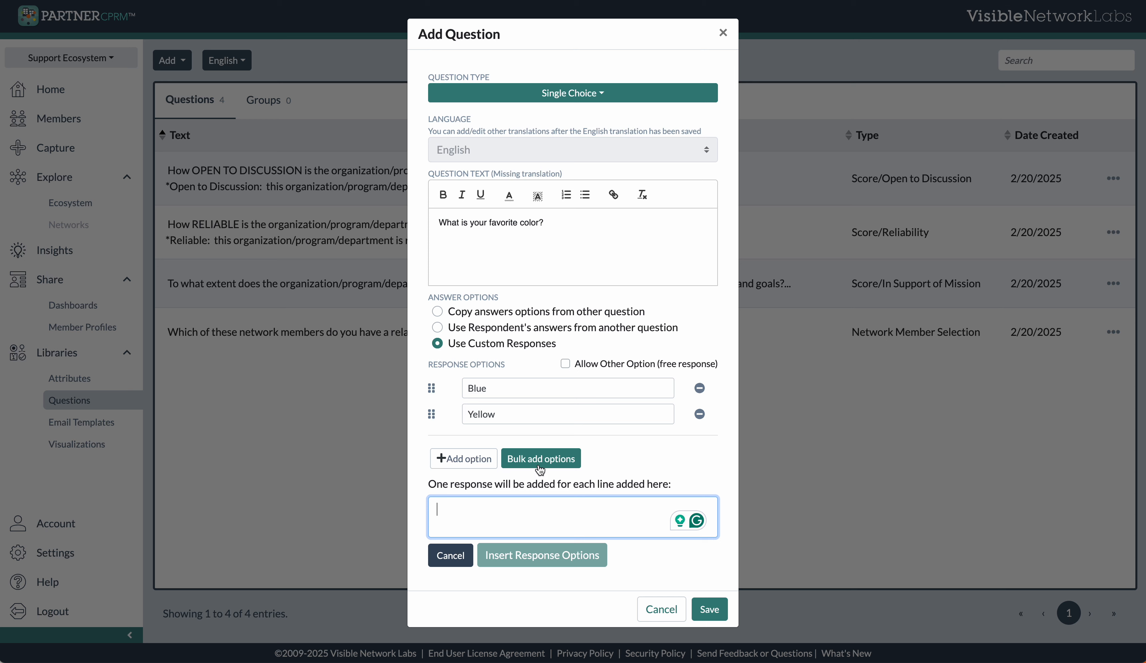
{"action": "type", "text": "P"}
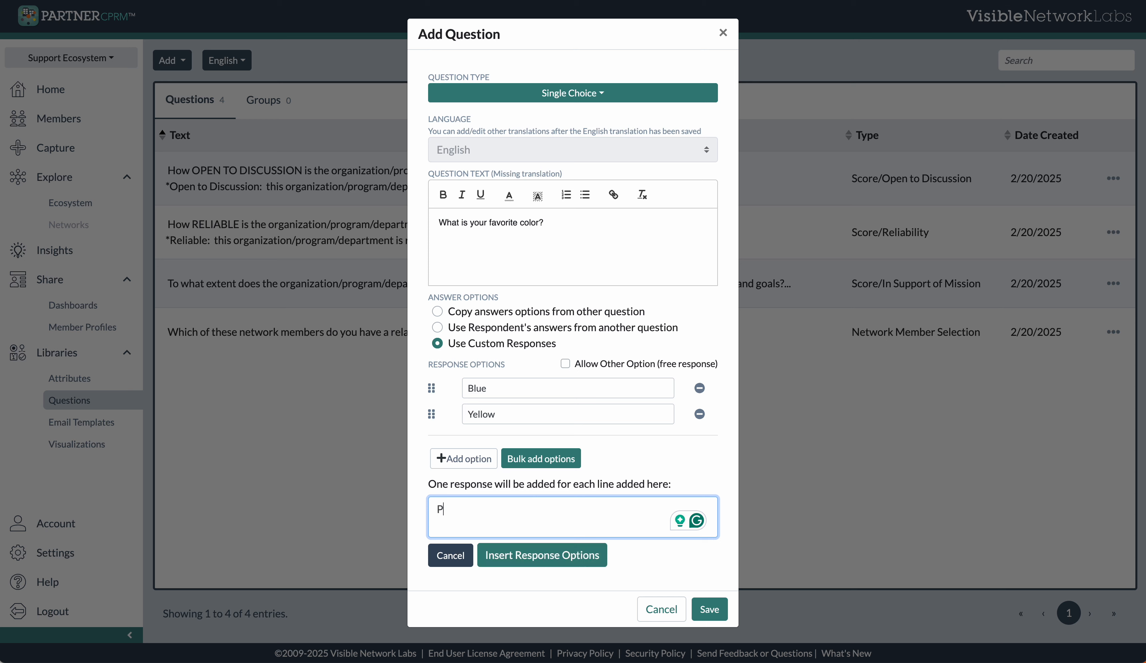
{"action": "type", "text": "urple"}
{"action": "key", "text": "Return"}
{"action": "type", "text": "g"}
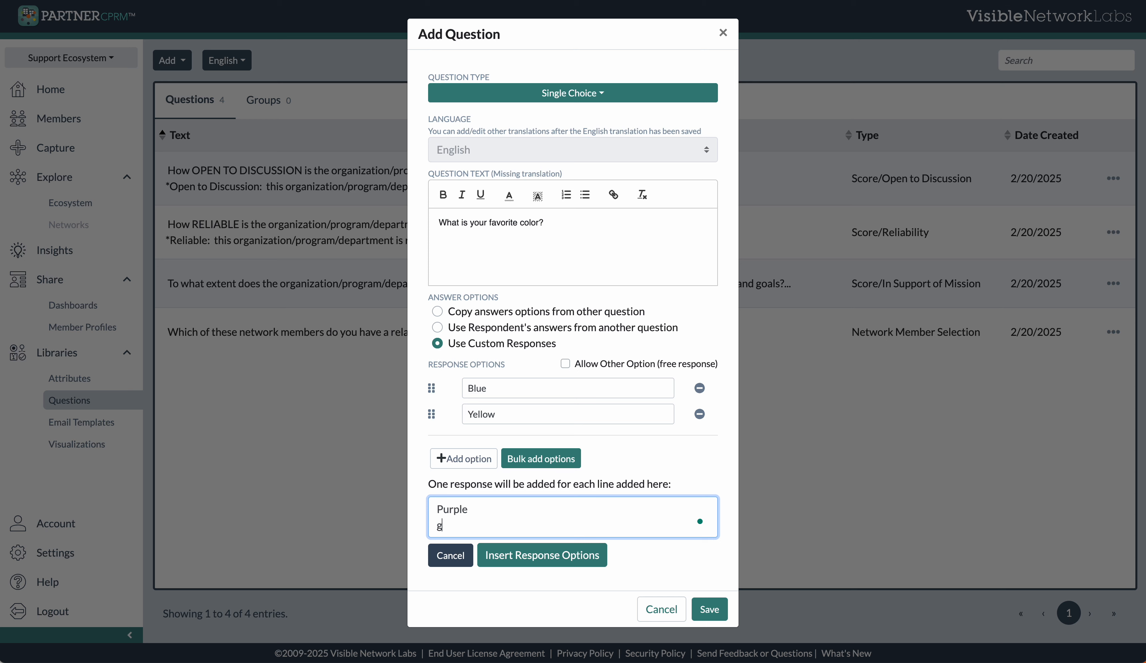
{"action": "type", "text": "reen"}
{"action": "key", "text": "Return"}
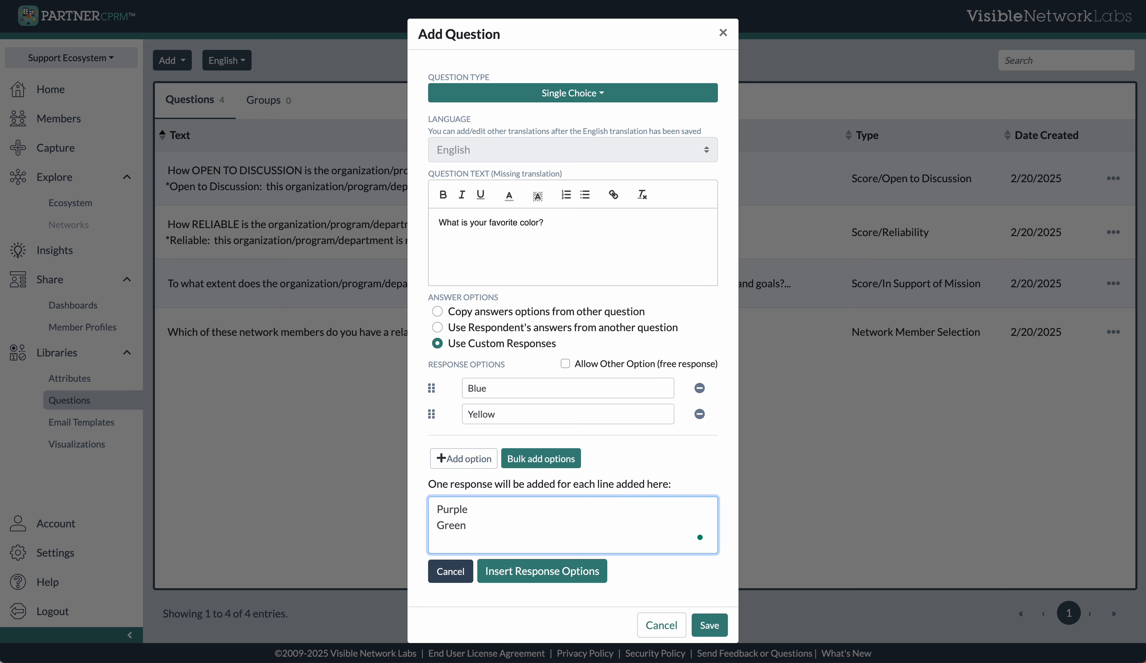
{"action": "type", "text": "Red"}
{"action": "key", "text": "Return"}
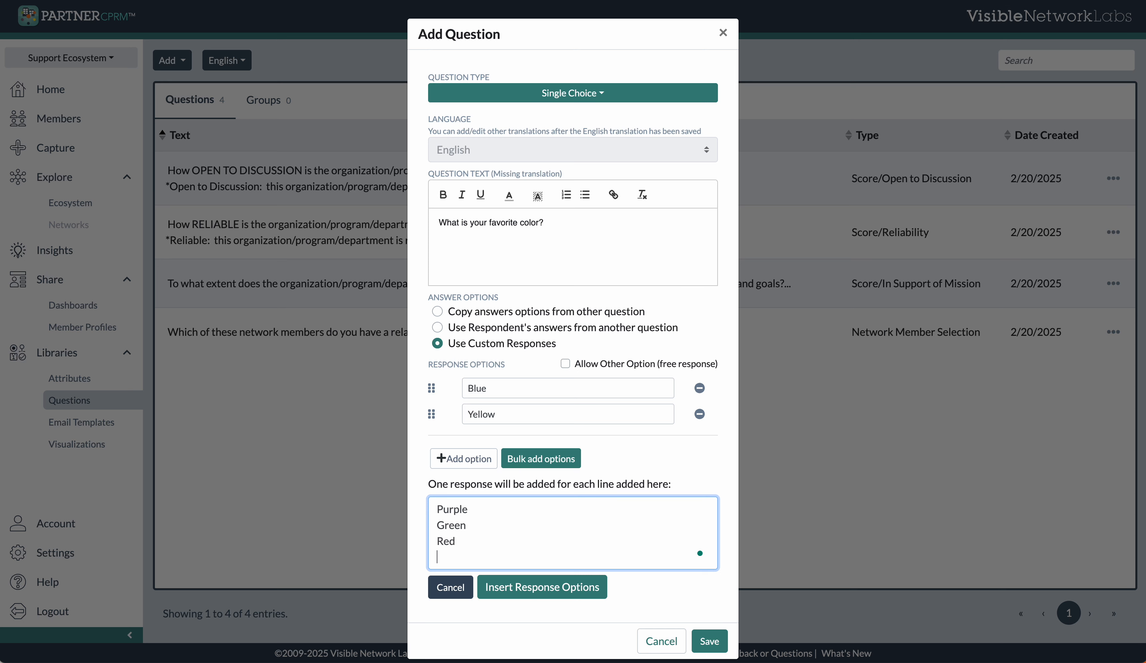
{"action": "type", "text": "Brown"}
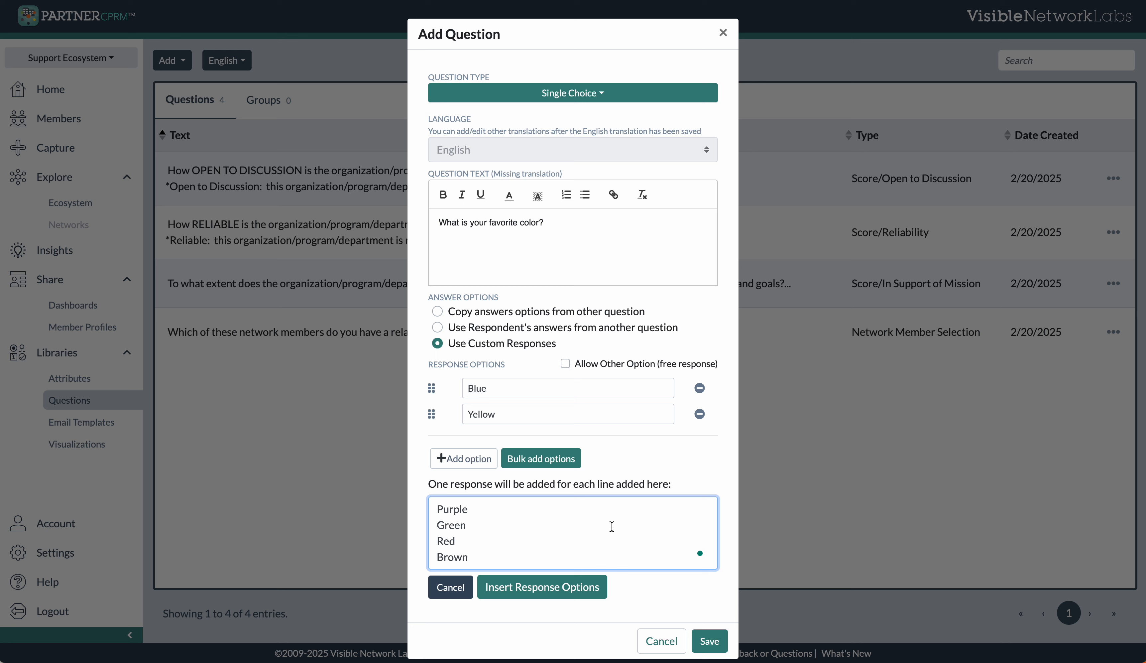
{"action": "left_click", "coordinate": [579, 592]}
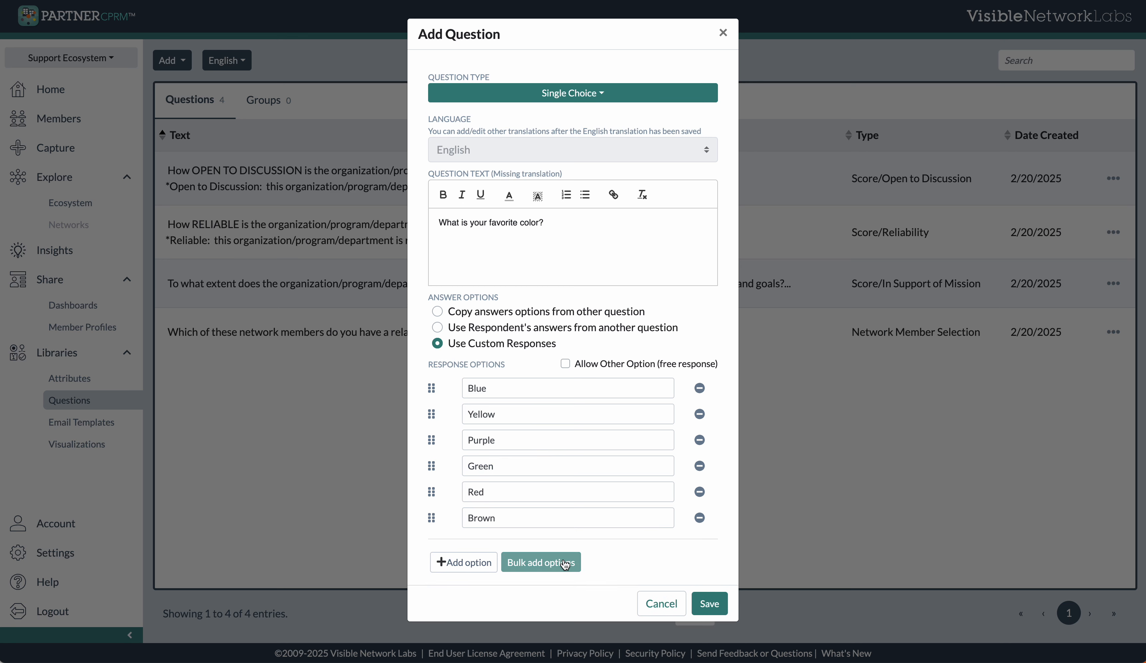
Step: Try allowing an Other free-response option, turn it back off, and move the Purple option directly above Yellow
{"action": "left_click", "coordinate": [565, 364]}
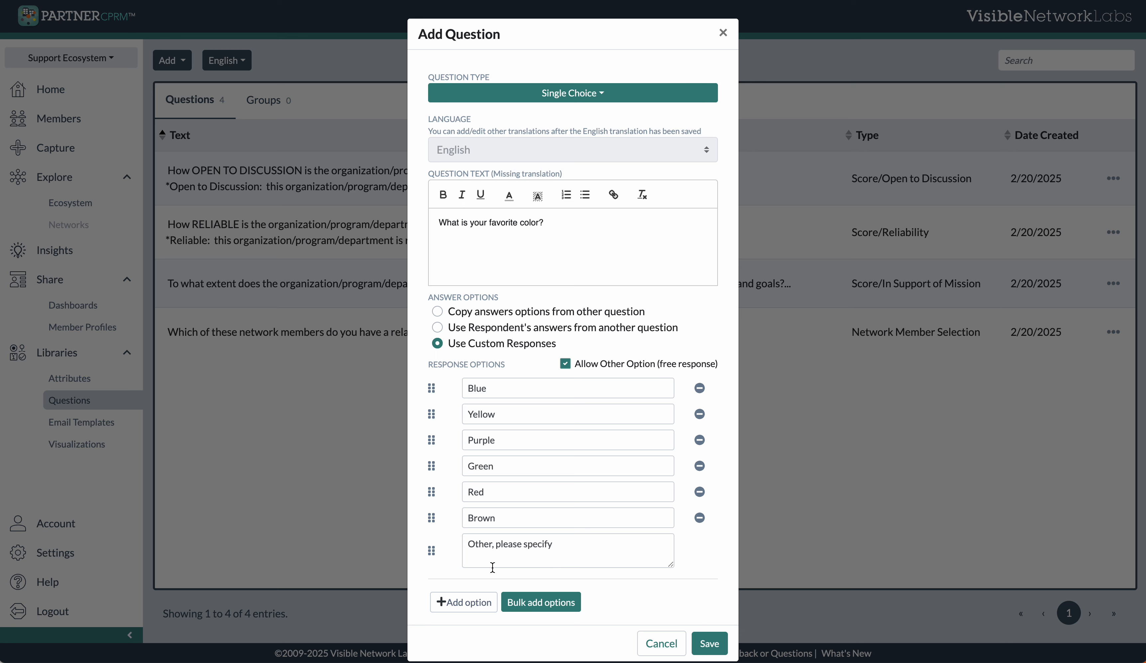
{"action": "left_click", "coordinate": [566, 363]}
{"action": "left_click_drag", "start_coordinate": [431, 526], "coordinate": [432, 414]}
{"action": "left_click", "coordinate": [432, 440]}
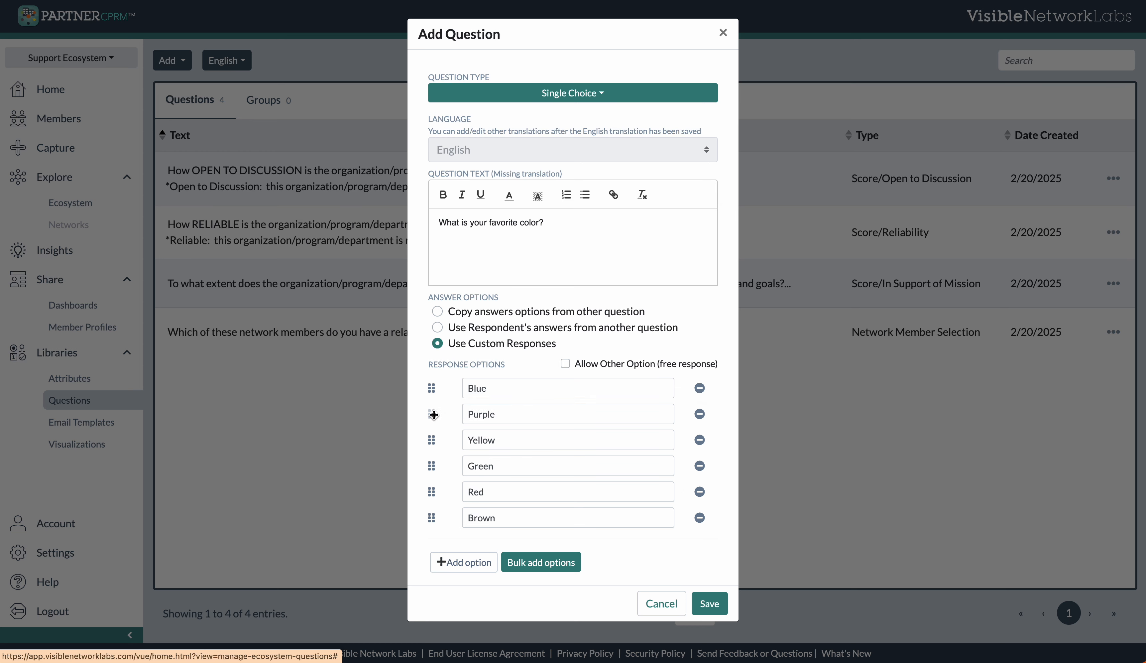
Step: Remove the Brown response option and save the favorite color question
{"action": "left_click", "coordinate": [700, 518]}
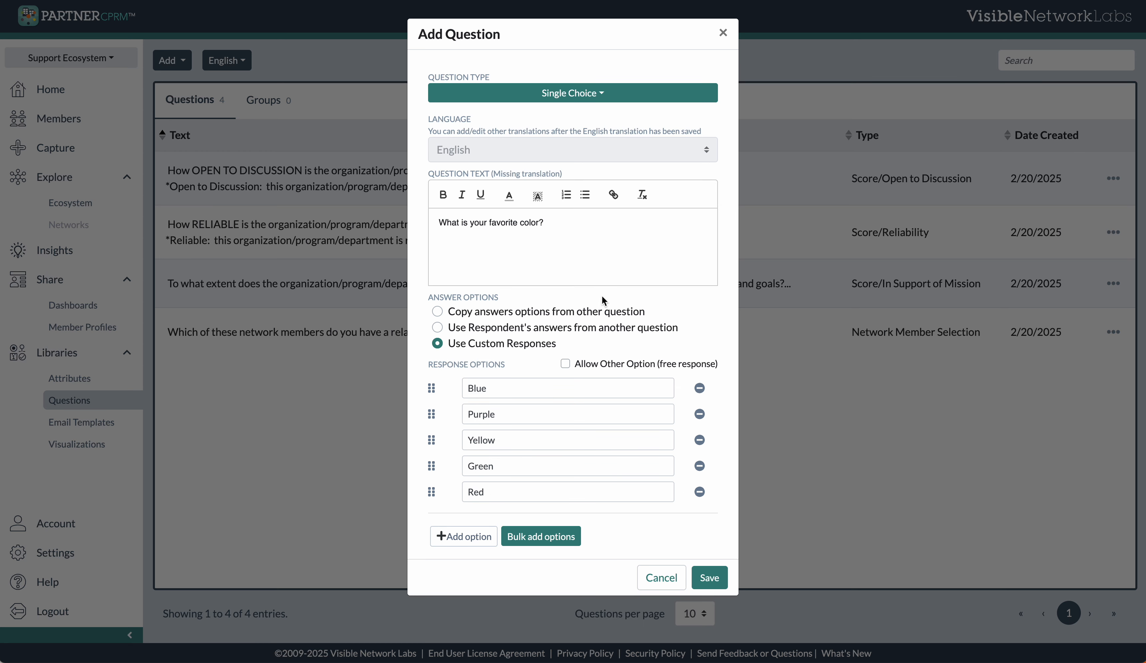
{"action": "left_click", "coordinate": [586, 243]}
{"action": "left_click", "coordinate": [715, 579]}
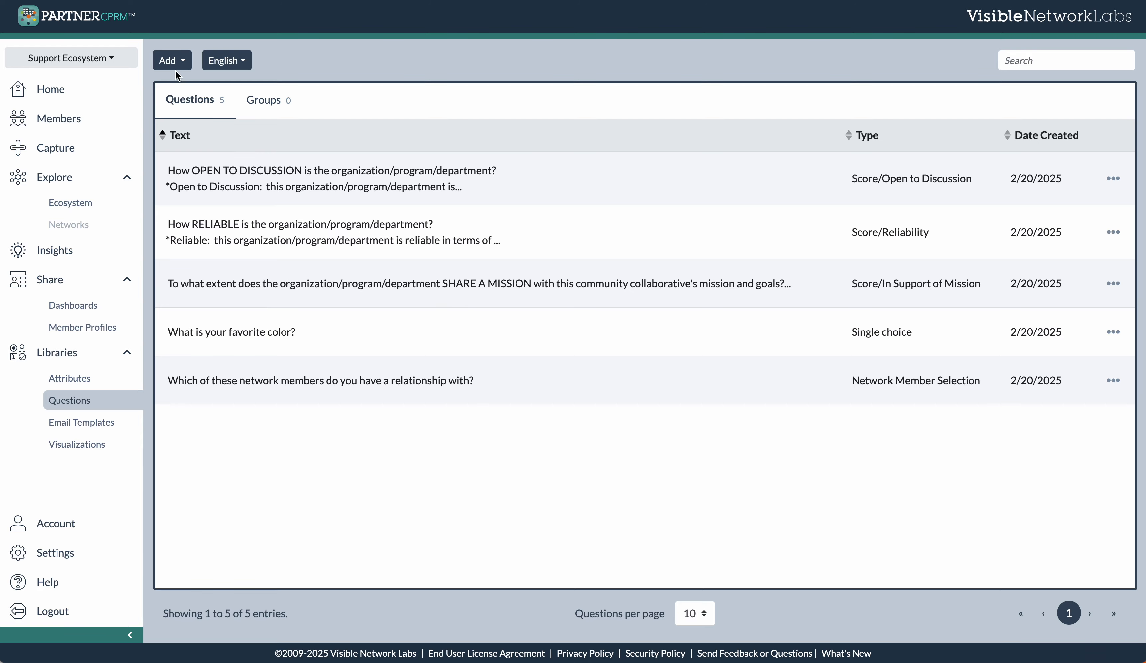
{"action": "left_click", "coordinate": [177, 60]}
{"action": "left_click", "coordinate": [178, 87]}
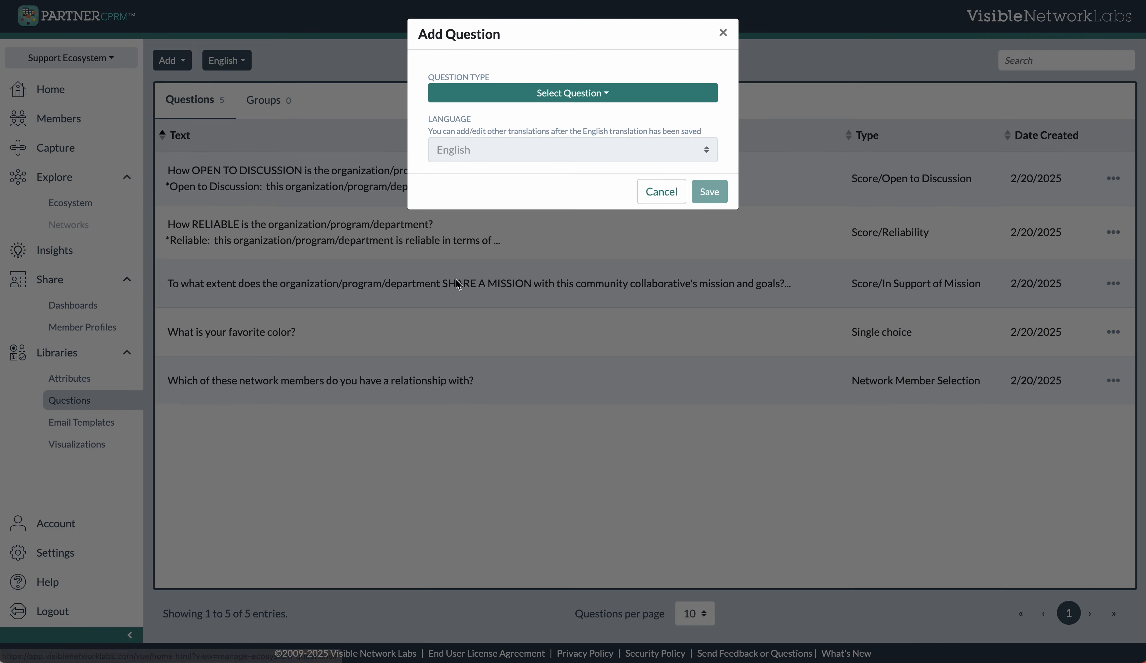
{"action": "left_click", "coordinate": [565, 88]}
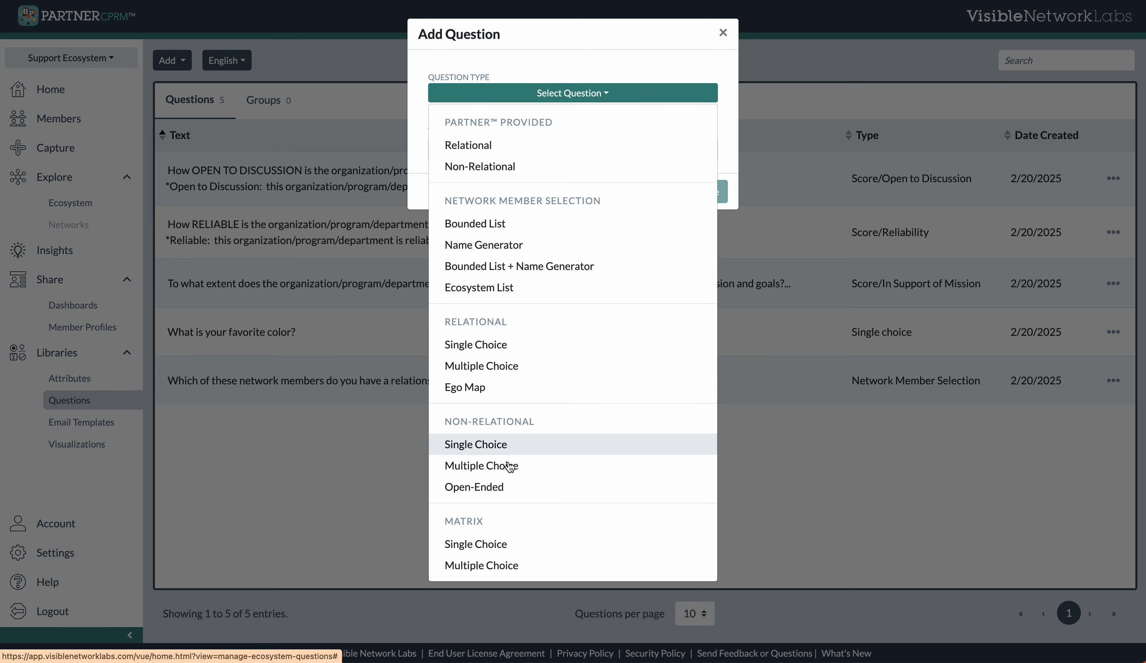
{"action": "left_click", "coordinate": [826, 457]}
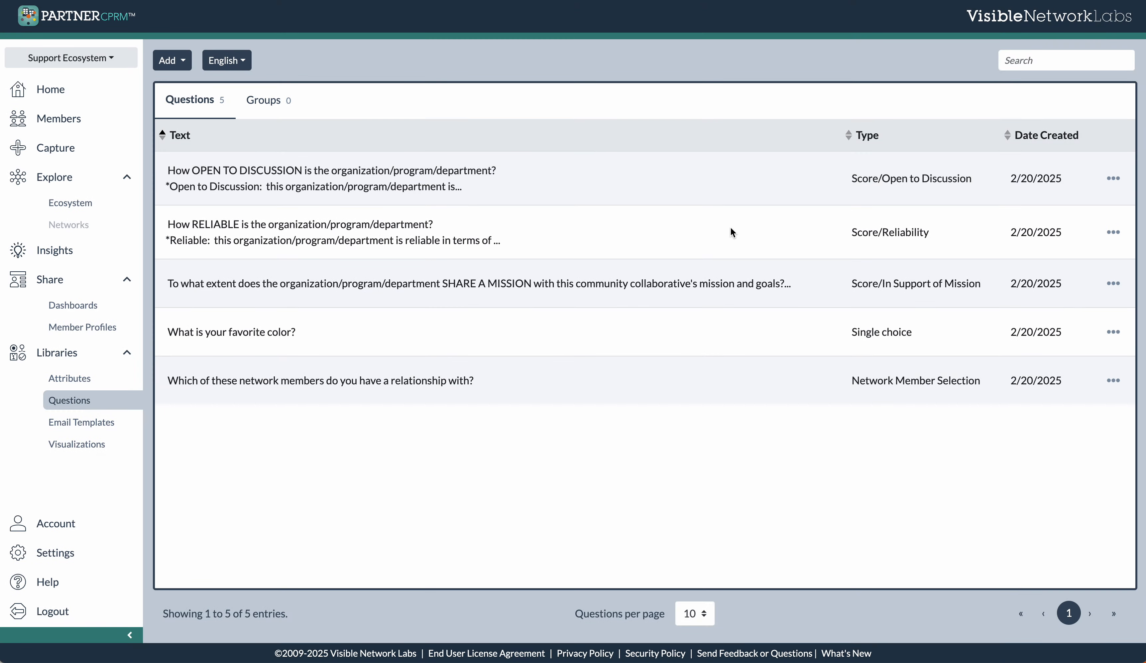